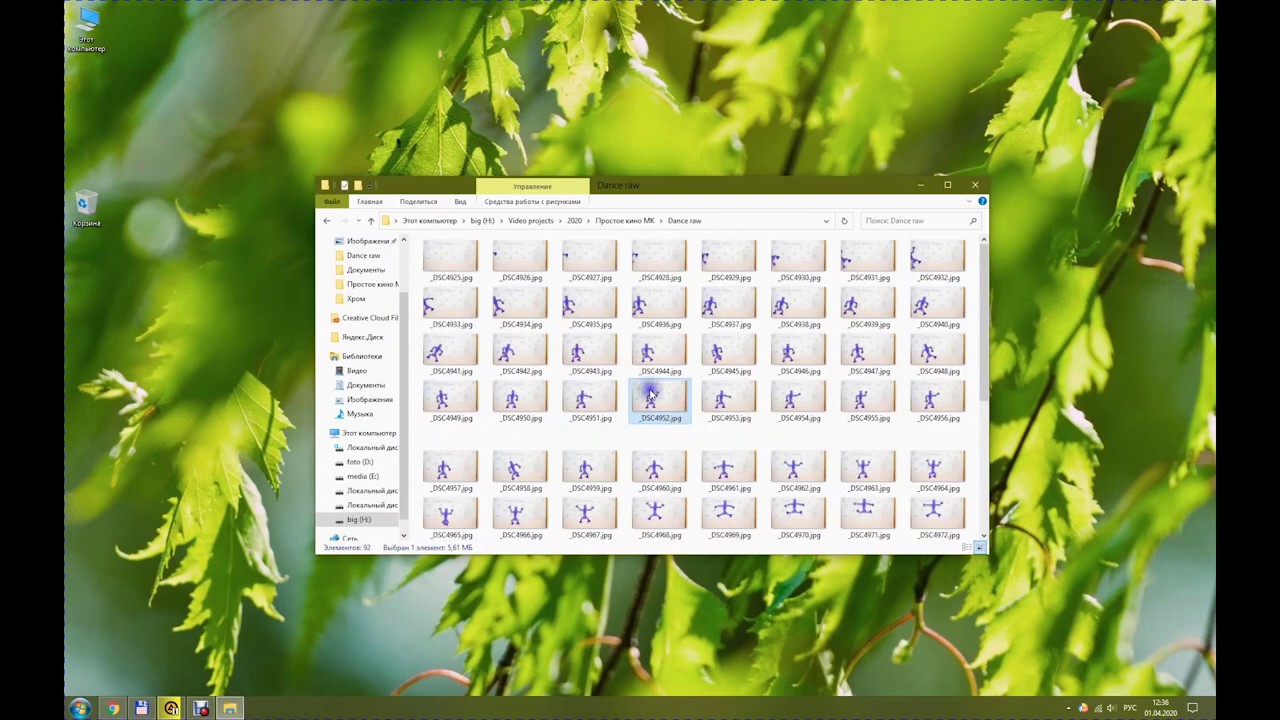
Open the photo _DSC4952.jpg from the Dance raw folder in IrfanView.
{"action": "right_click", "coordinate": [650, 397]}
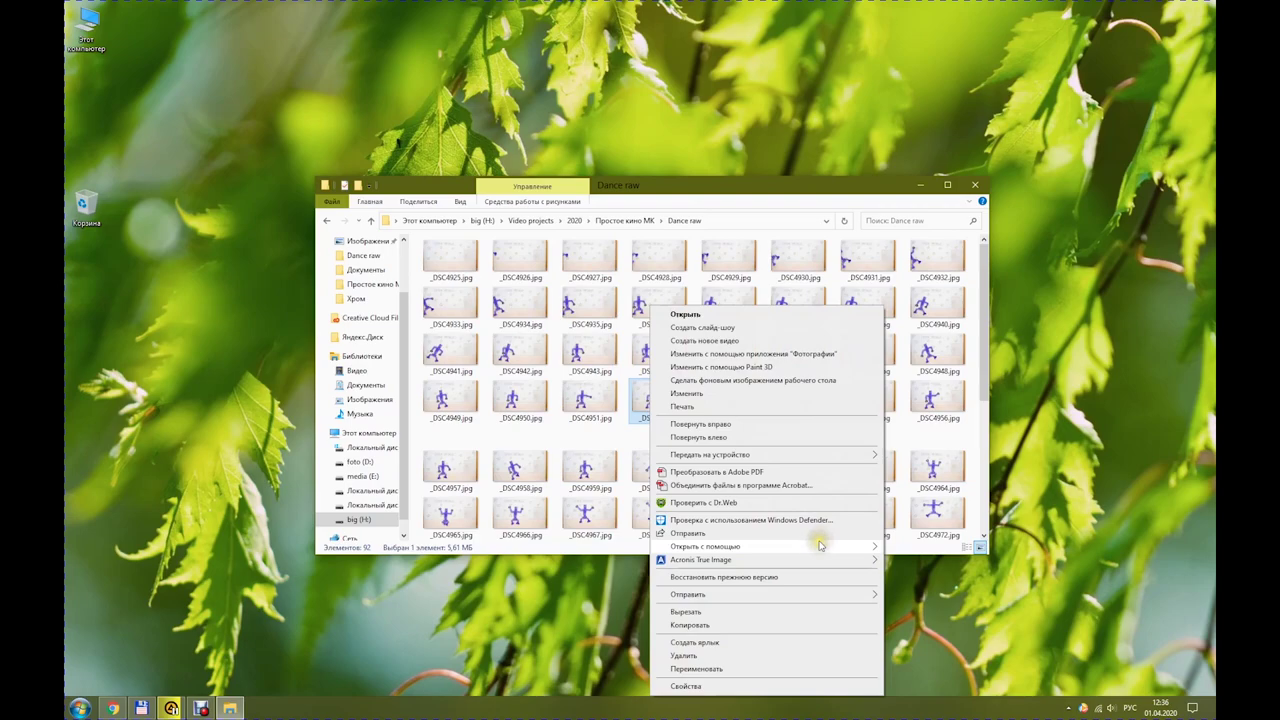
{"action": "mouse_move", "coordinate": [815, 546]}
{"action": "left_click", "coordinate": [928, 601]}
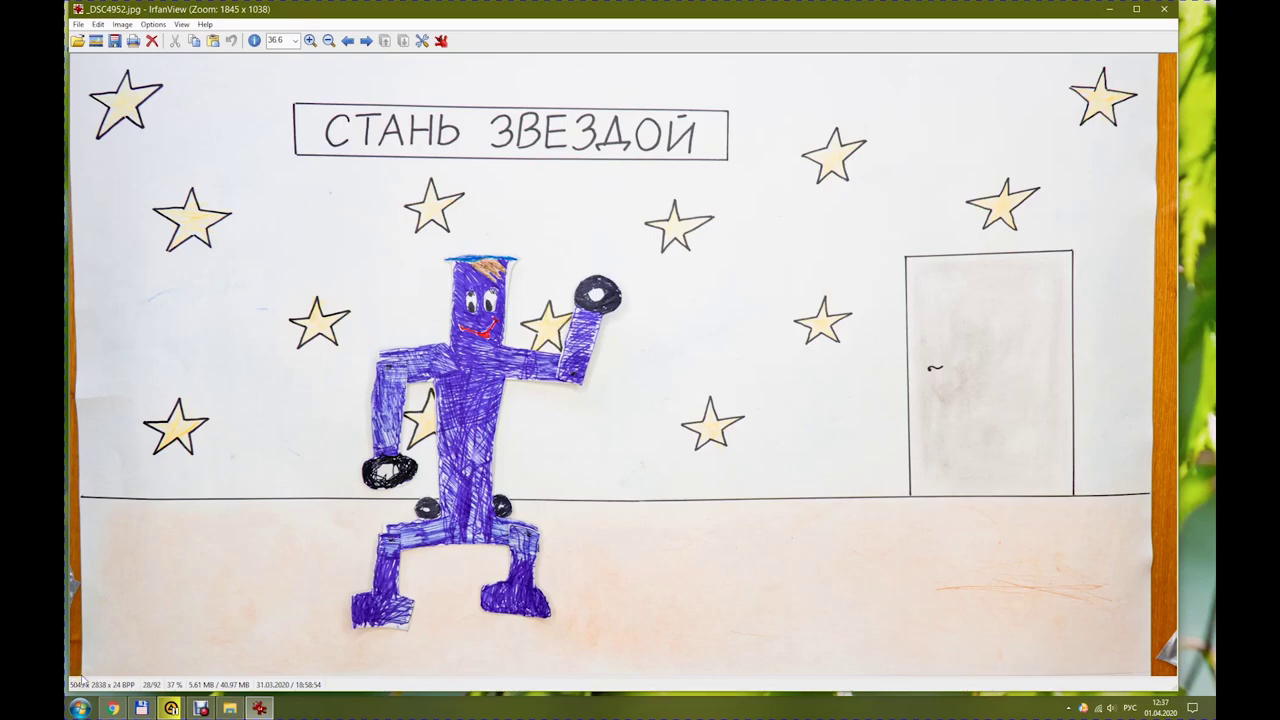
Select the drawing without its wooden edges as a 4872 x 2740 crop area starting at 51, 32, with aspect ratio 1.778.
{"action": "left_click_drag", "start_coordinate": [84, 680], "coordinate": [1150, 51]}
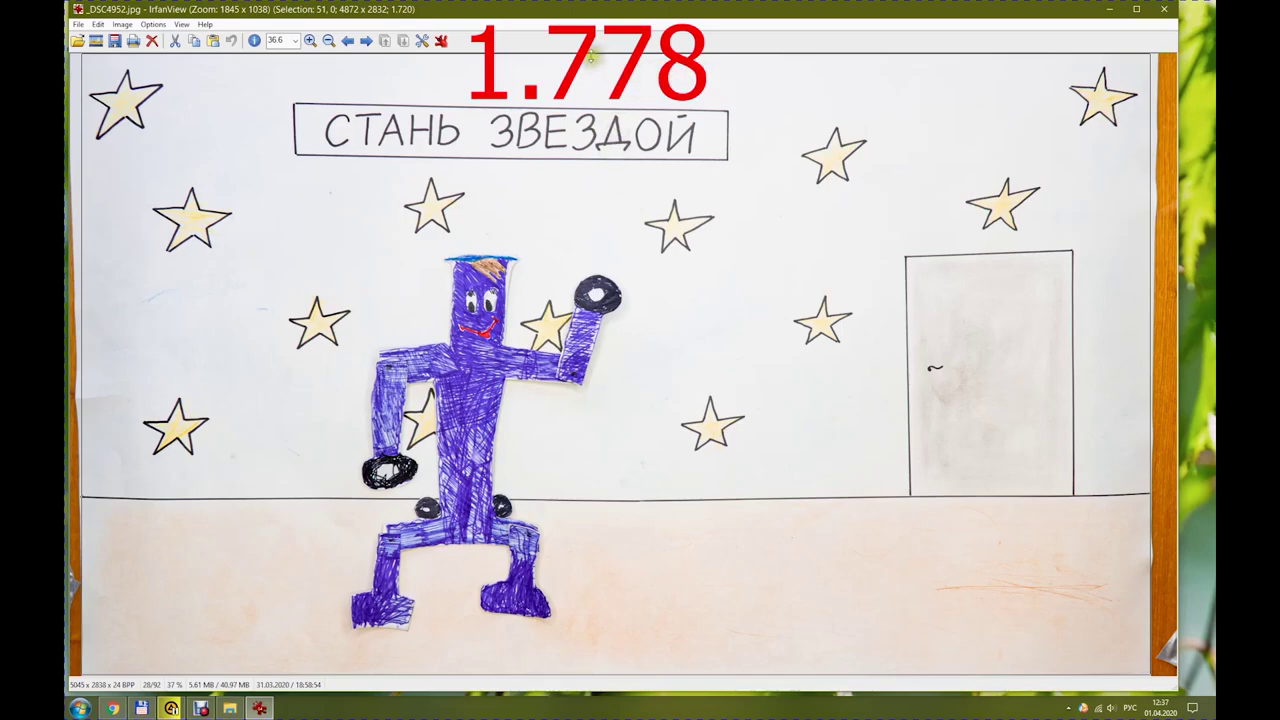
{"action": "left_click_drag", "start_coordinate": [591, 53], "coordinate": [591, 61]}
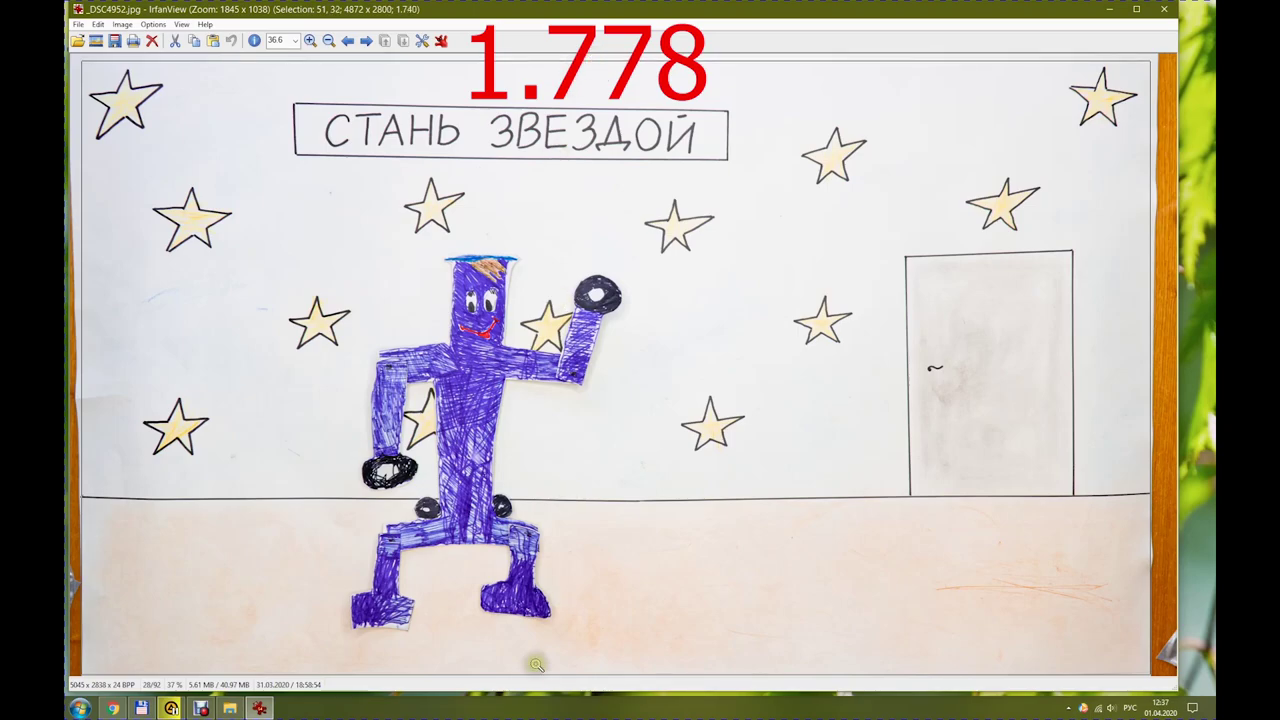
{"action": "left_click_drag", "start_coordinate": [530, 676], "coordinate": [530, 661]}
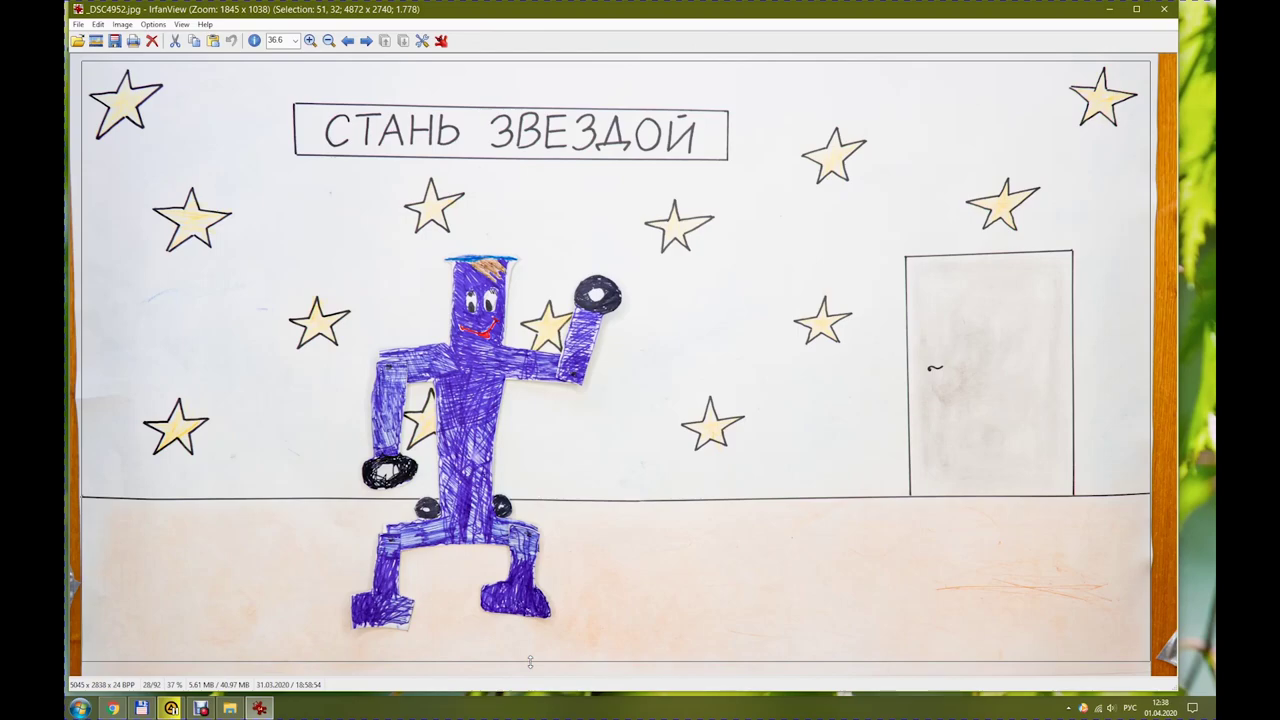
Set up a batch conversion to JPG with advanced options enabled and add all images of the Dance raw folder as input.
{"action": "left_click", "coordinate": [84, 25]}
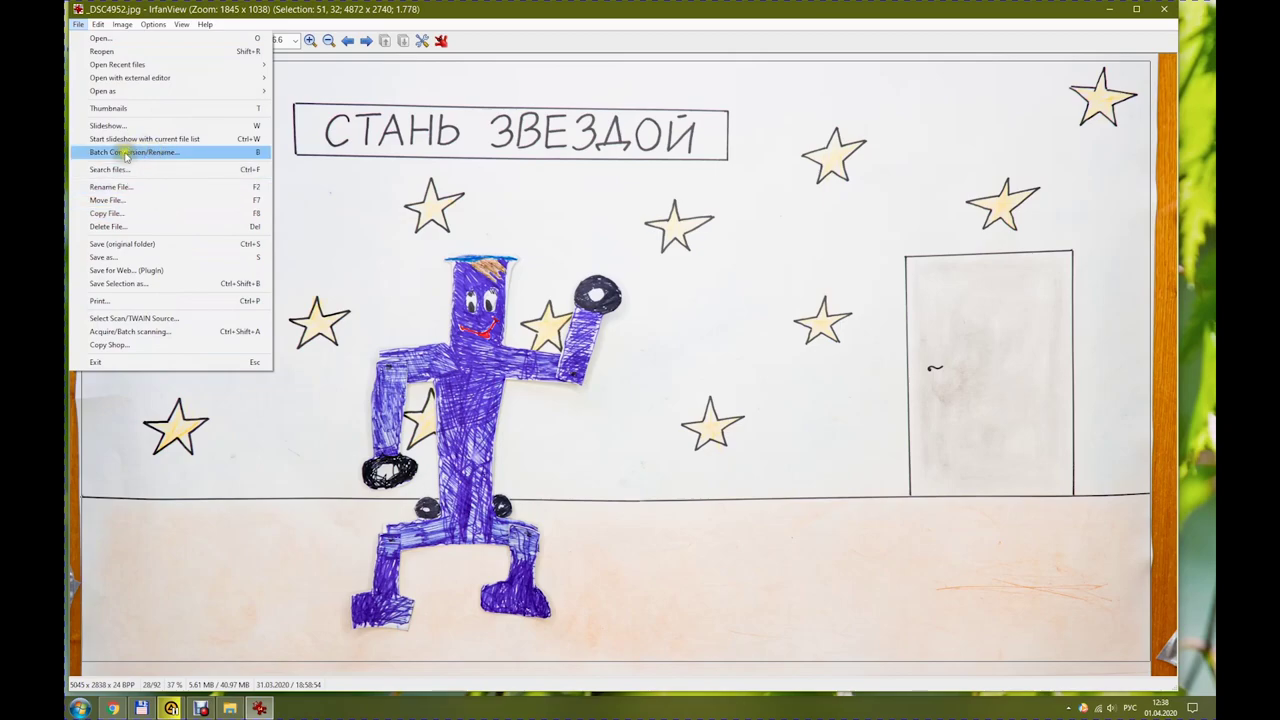
{"action": "left_click", "coordinate": [194, 155]}
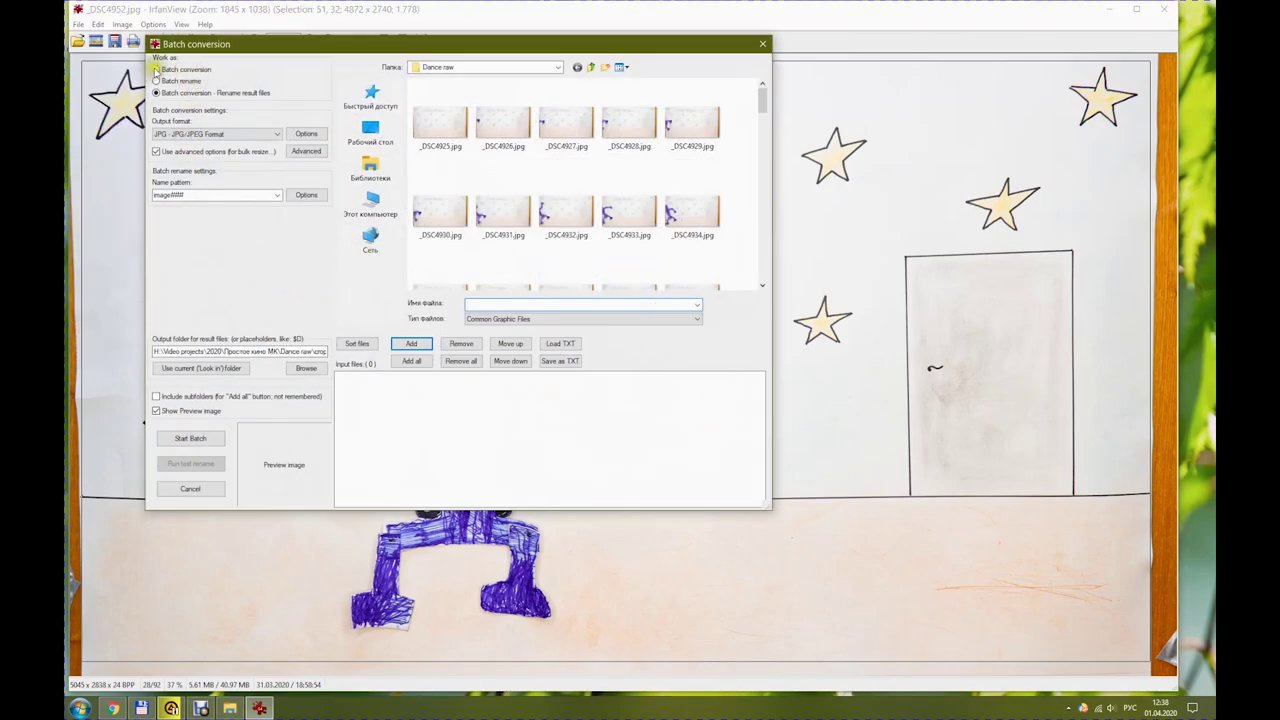
{"action": "left_click", "coordinate": [194, 69]}
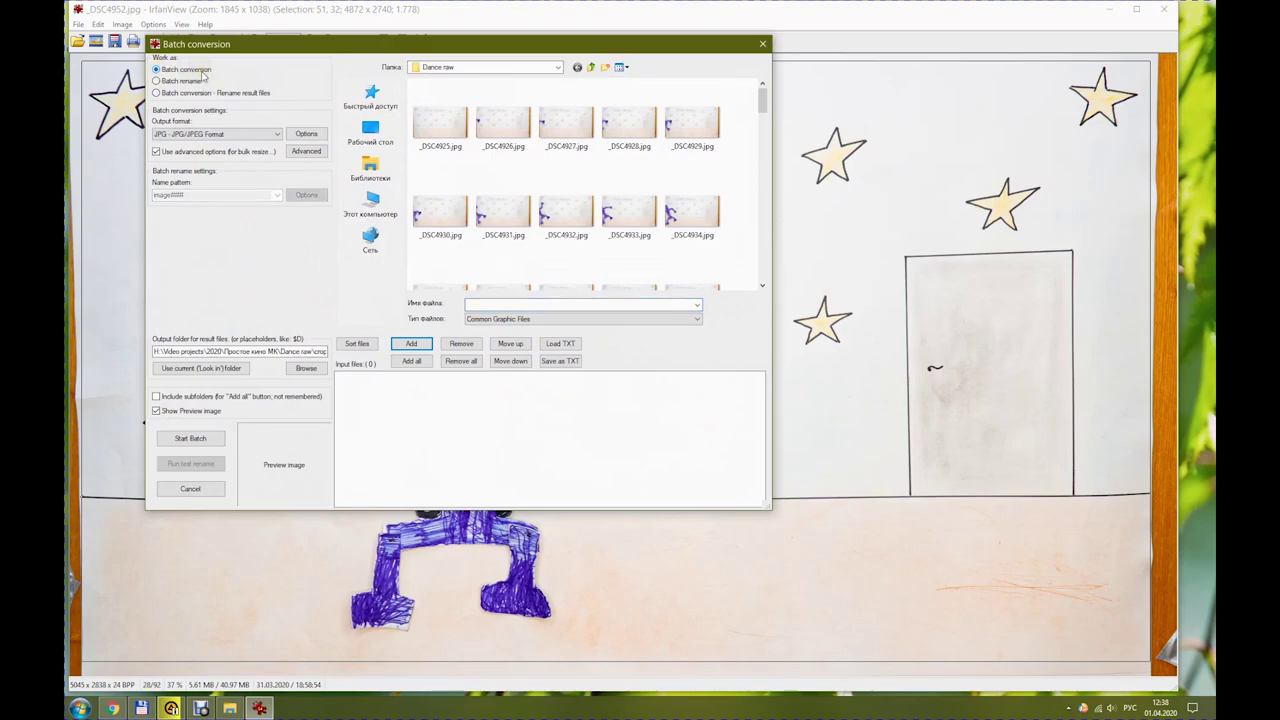
{"action": "left_click", "coordinate": [158, 152]}
{"action": "left_click", "coordinate": [414, 362]}
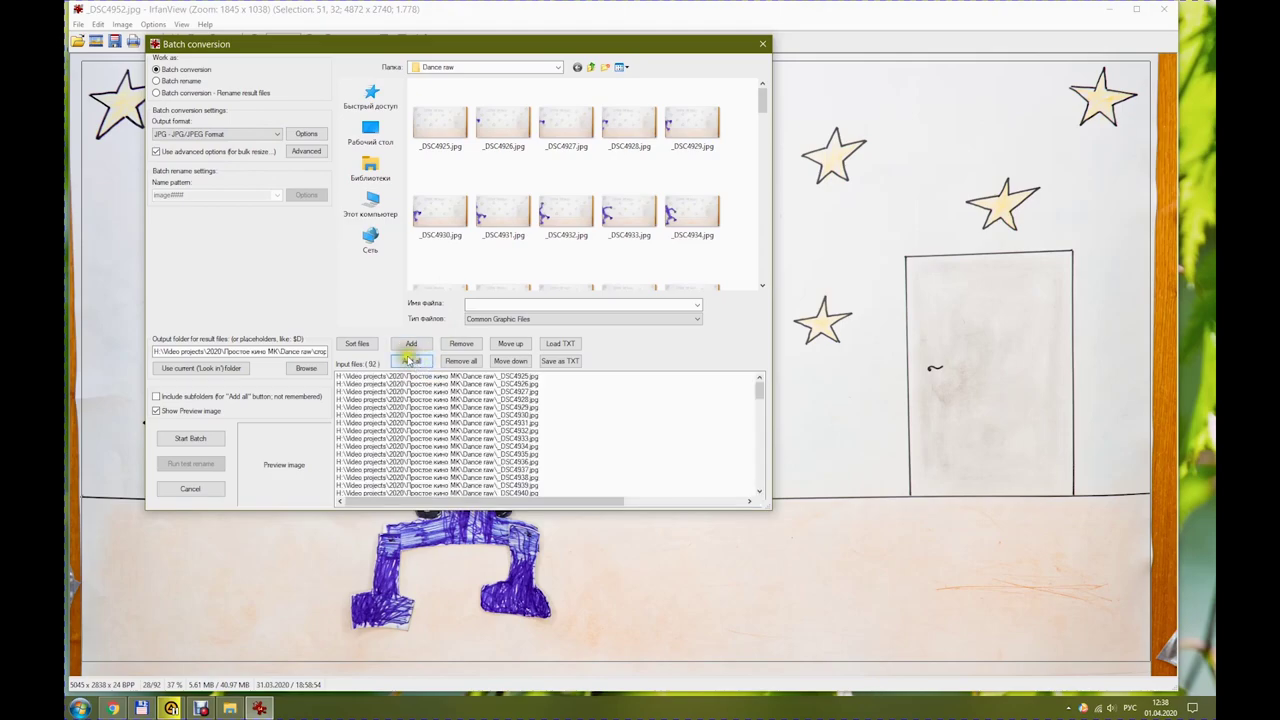
Enable cropping in the advanced batch settings and take the crop position and size from the current selection.
{"action": "left_click", "coordinate": [307, 151]}
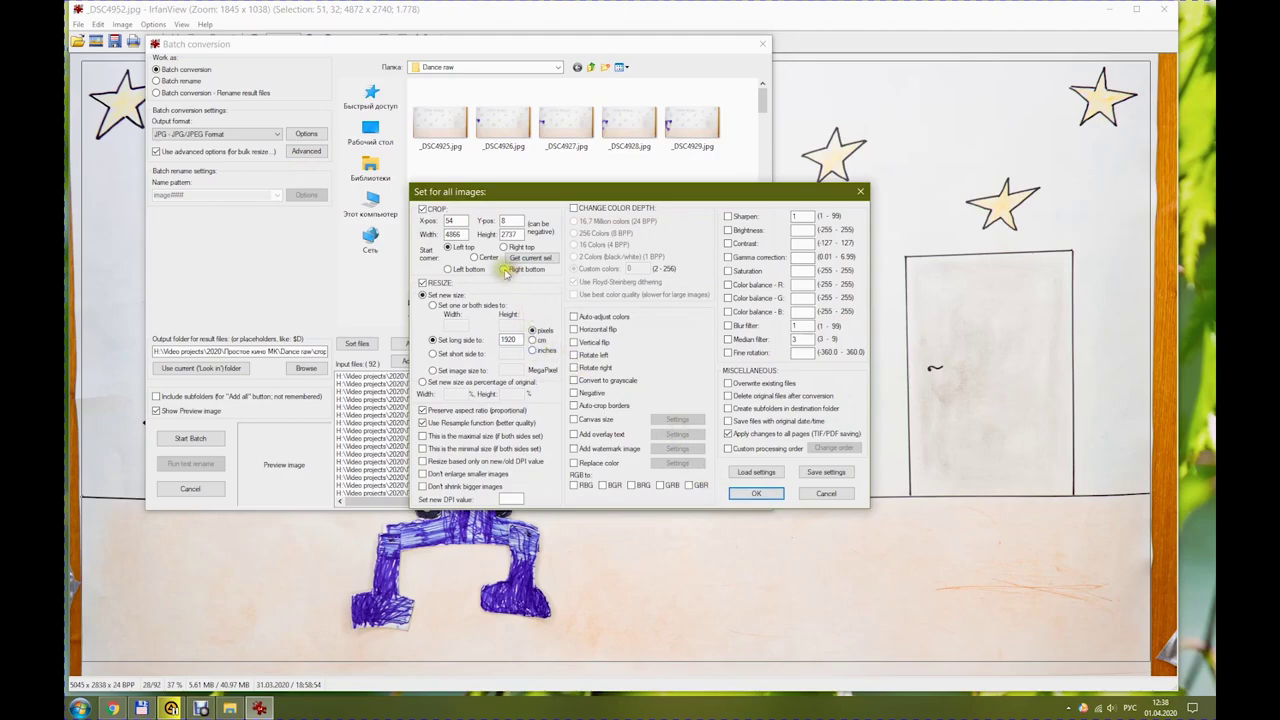
{"action": "left_click", "coordinate": [423, 209]}
{"action": "left_click", "coordinate": [422, 209]}
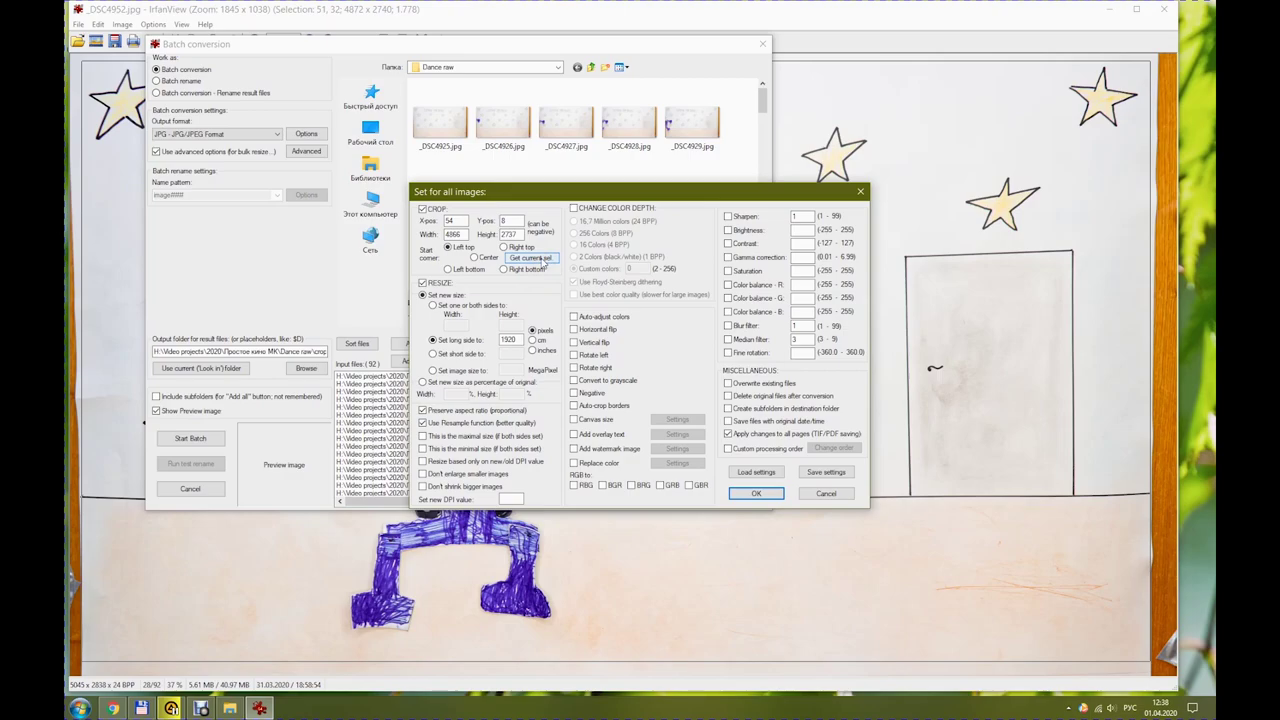
{"action": "left_click", "coordinate": [540, 259]}
{"action": "left_click", "coordinate": [539, 260]}
{"action": "left_click", "coordinate": [540, 259]}
{"action": "left_click", "coordinate": [452, 219]}
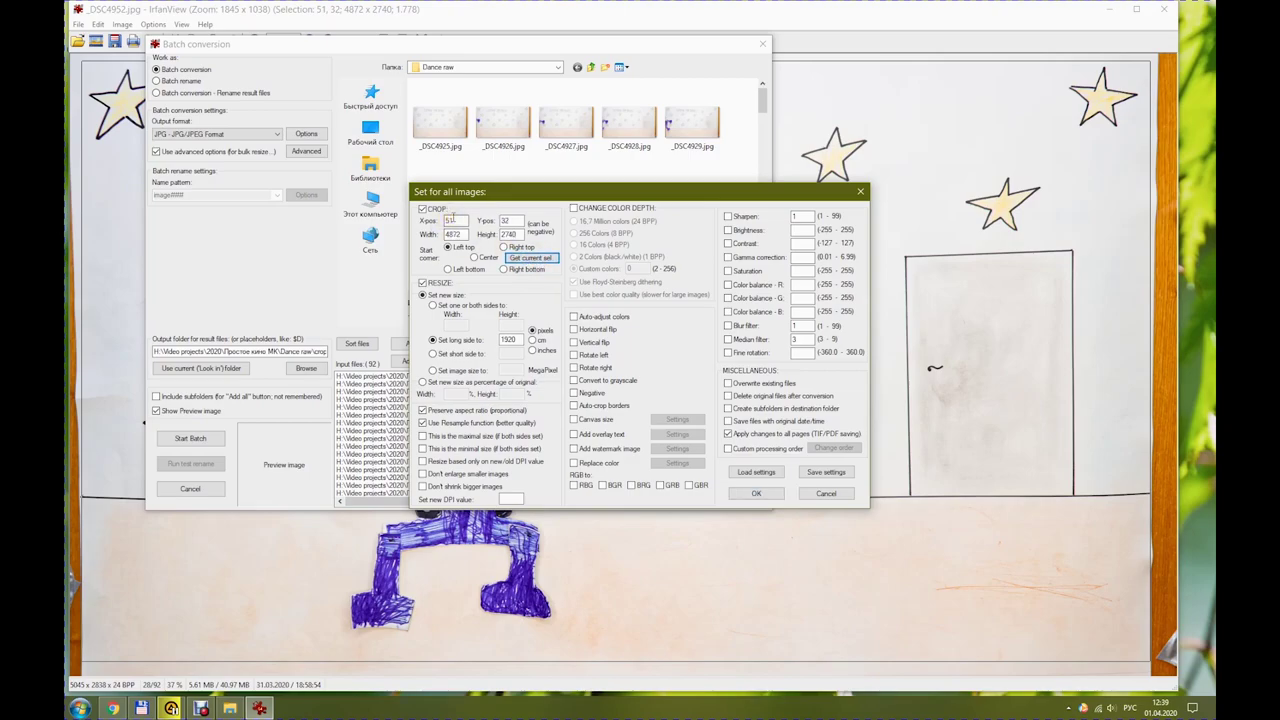
{"action": "left_click", "coordinate": [455, 220]}
Set the batch resize to a long side of 1920 pixels and accept the advanced settings.
{"action": "left_click", "coordinate": [434, 340]}
{"action": "left_click", "coordinate": [520, 340]}
{"action": "left_click", "coordinate": [508, 340]}
{"action": "left_click", "coordinate": [511, 340]}
{"action": "left_click", "coordinate": [429, 22]}
{"action": "left_click", "coordinate": [755, 495]}
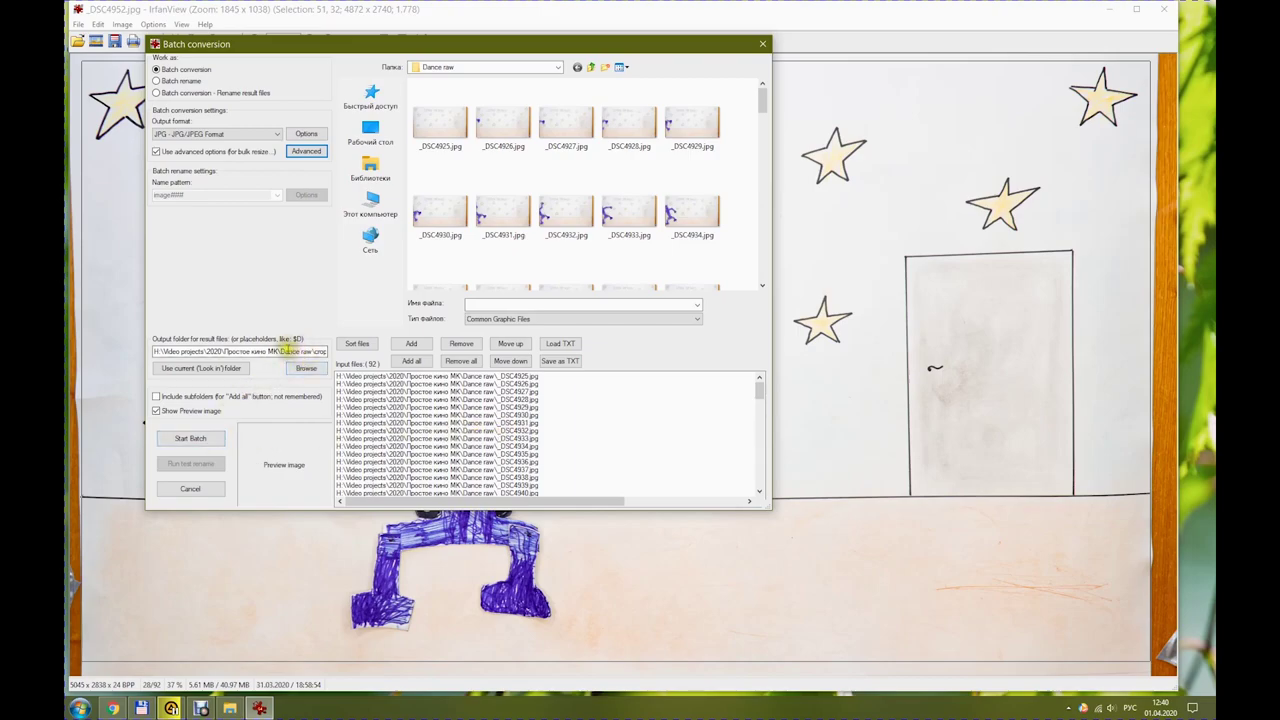
Set the output folder to a crop subfolder of Dance raw, run the batch conversion and exit it.
{"action": "left_click", "coordinate": [214, 370]}
{"action": "left_click", "coordinate": [318, 352]}
{"action": "key", "text": "alt+shift"}
{"action": "type", "text": "crop"}
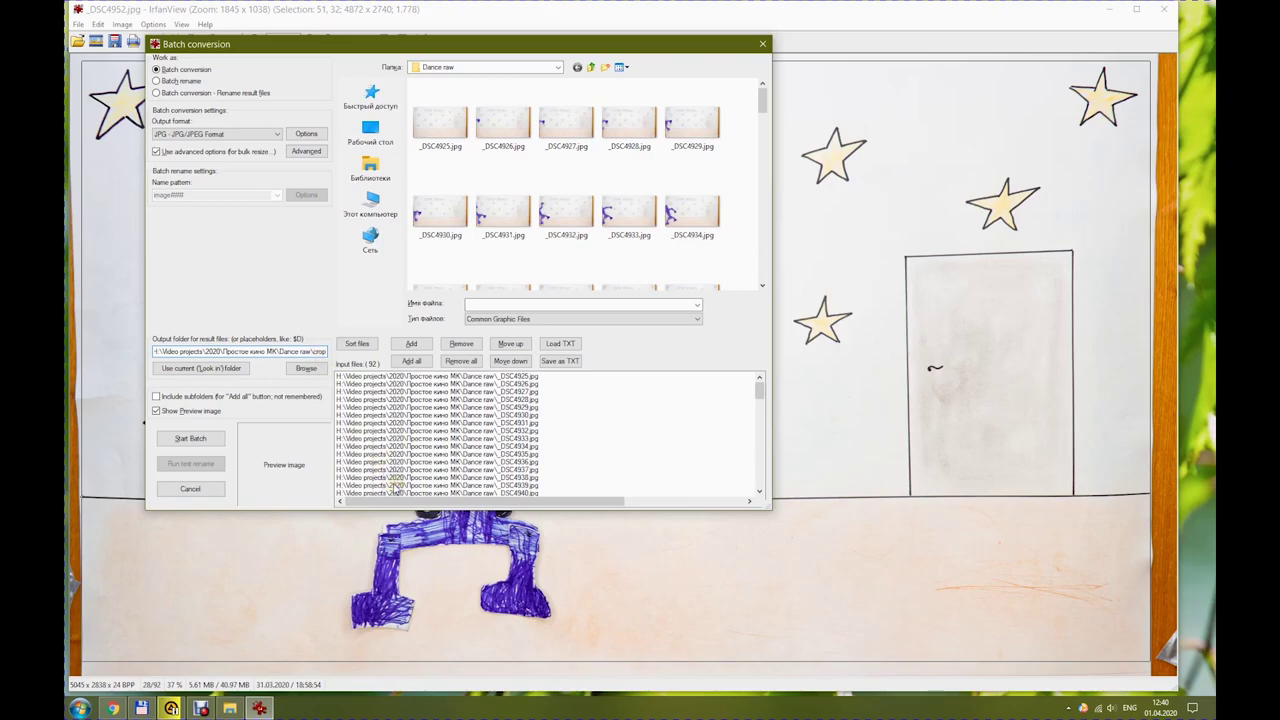
{"action": "left_click", "coordinate": [190, 439]}
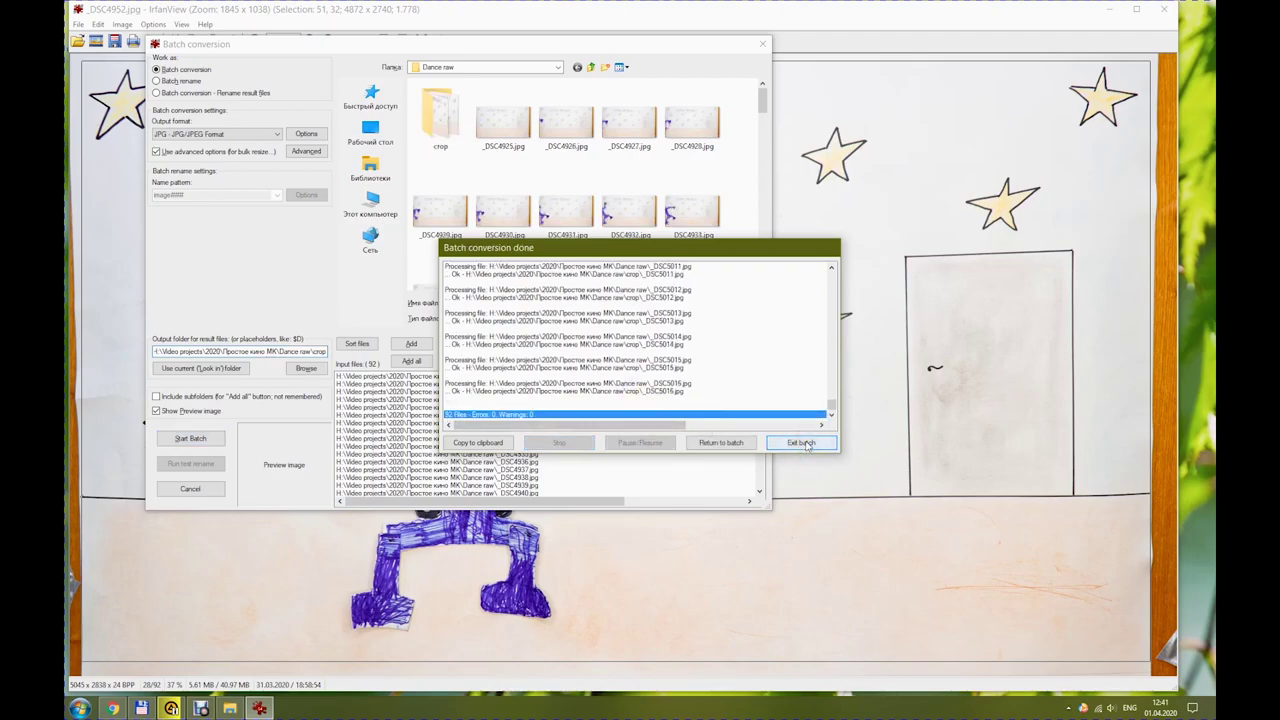
{"action": "left_click", "coordinate": [801, 443]}
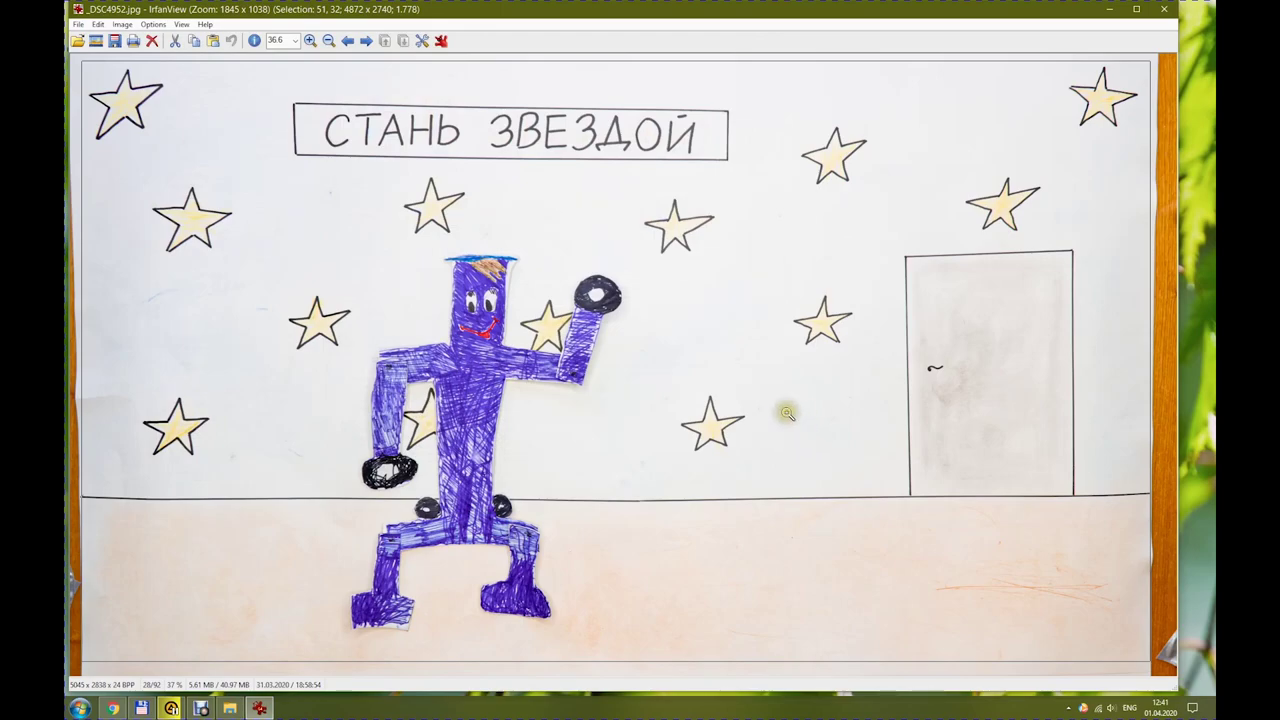
Switch to File Explorer, open the crop folder and look through the cropped images.
{"action": "left_click", "coordinate": [230, 707]}
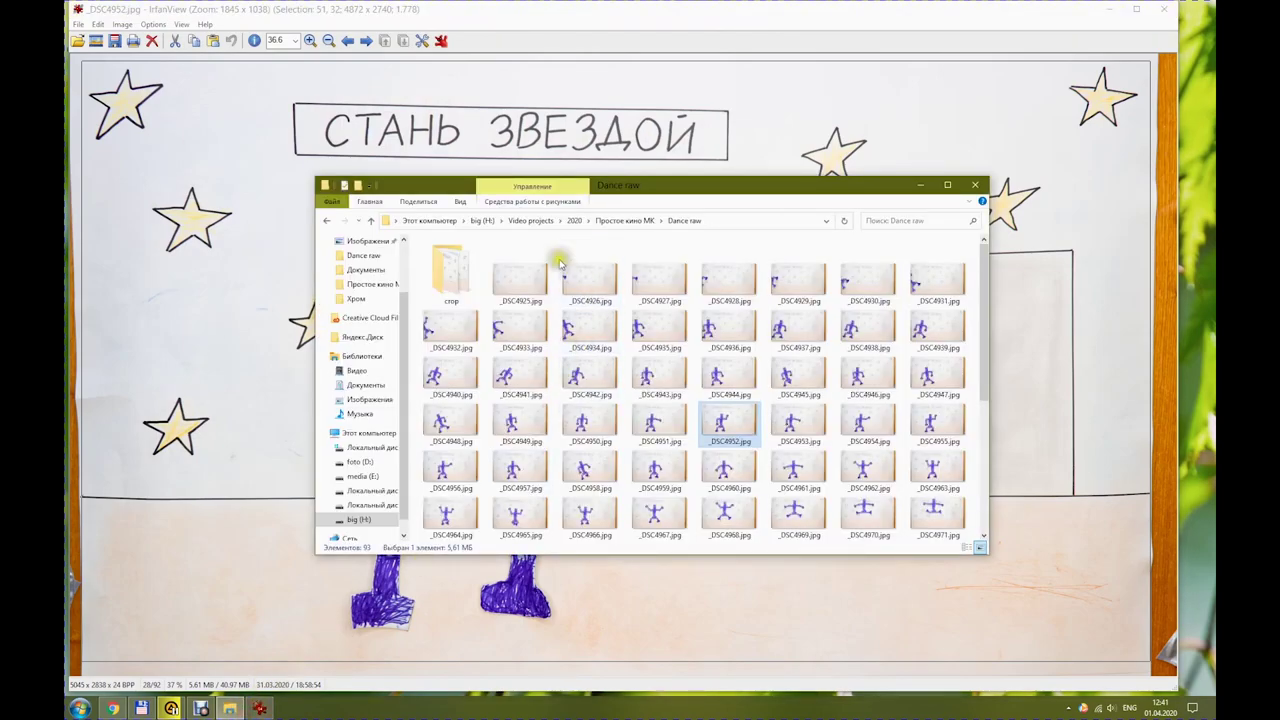
{"action": "double_click", "coordinate": [463, 279]}
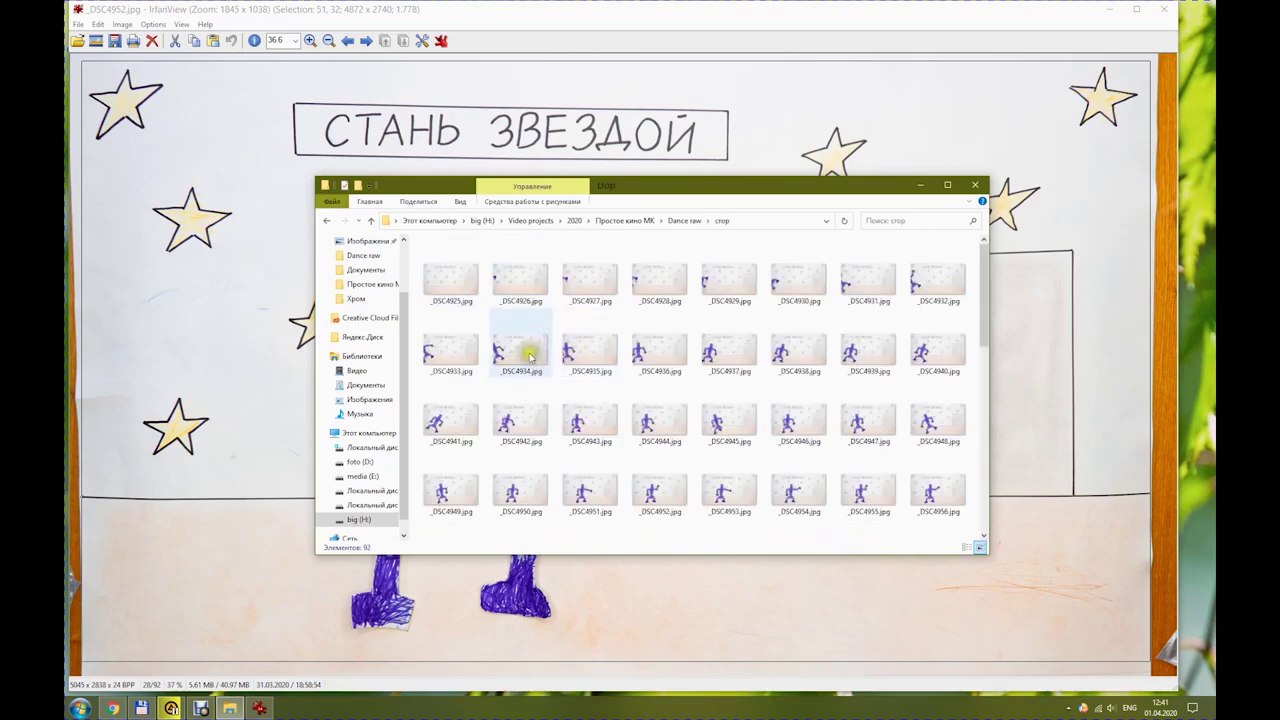
{"action": "scroll", "coordinate": [696, 375], "scroll_direction": "down", "scroll_amount": 3}
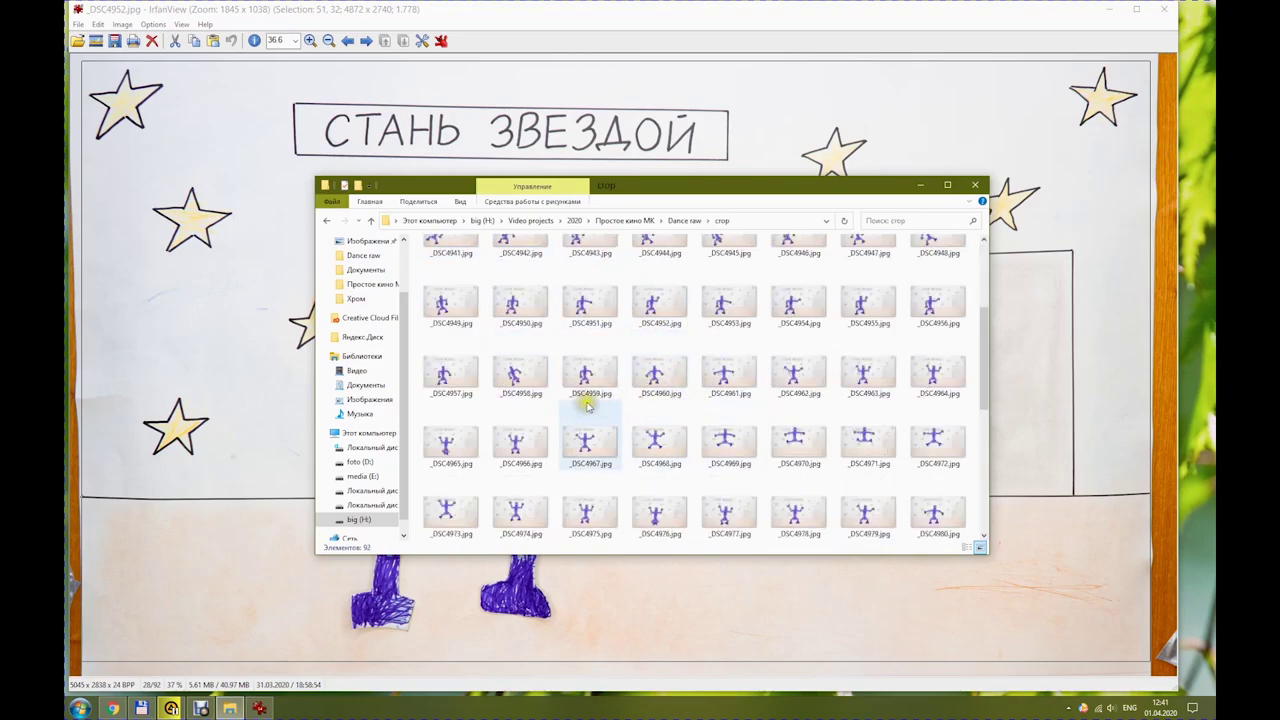
{"action": "scroll", "coordinate": [696, 410], "scroll_direction": "down", "scroll_amount": 5}
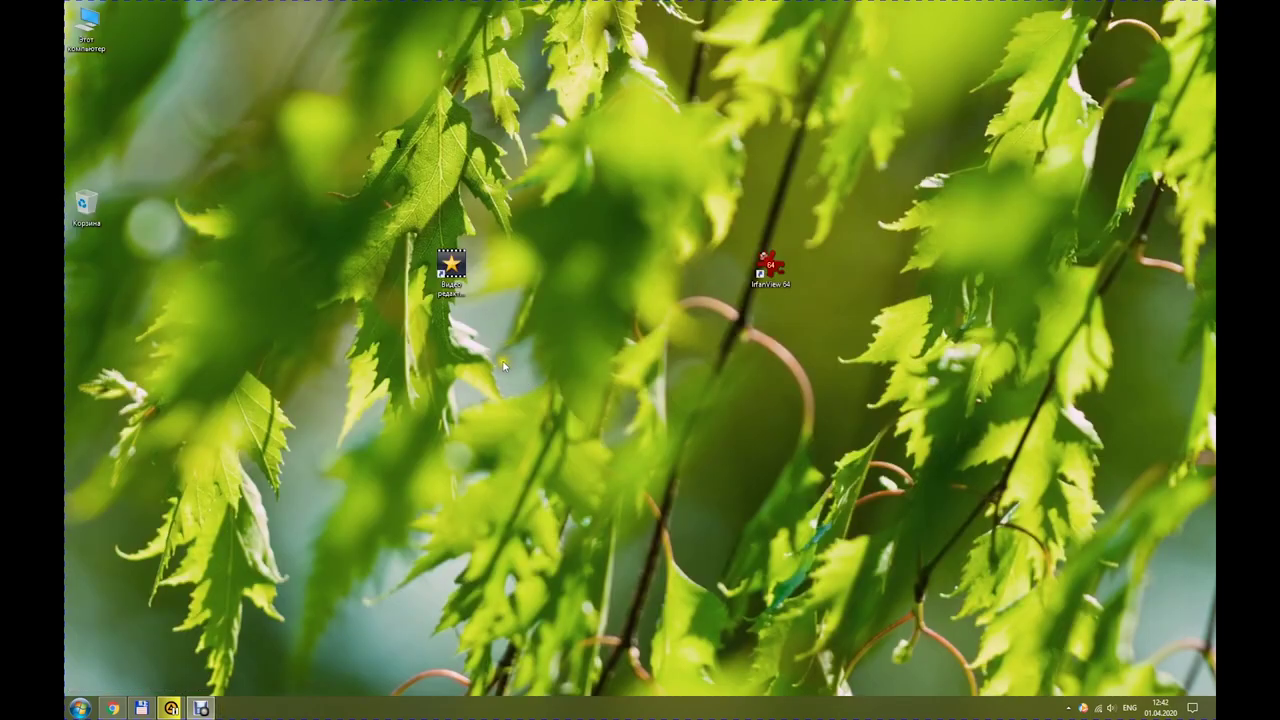
Launch the VideoPad video editor from the desktop and start a new project.
{"action": "left_click", "coordinate": [452, 266]}
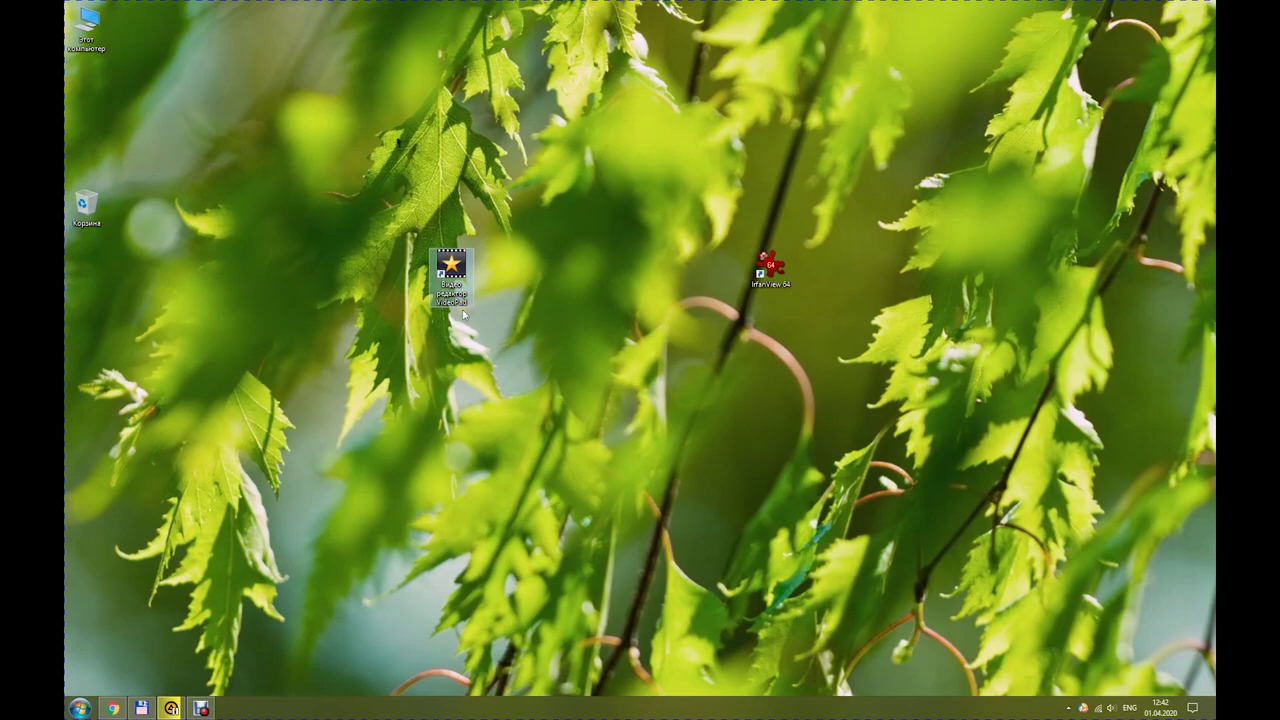
{"action": "double_click", "coordinate": [451, 263]}
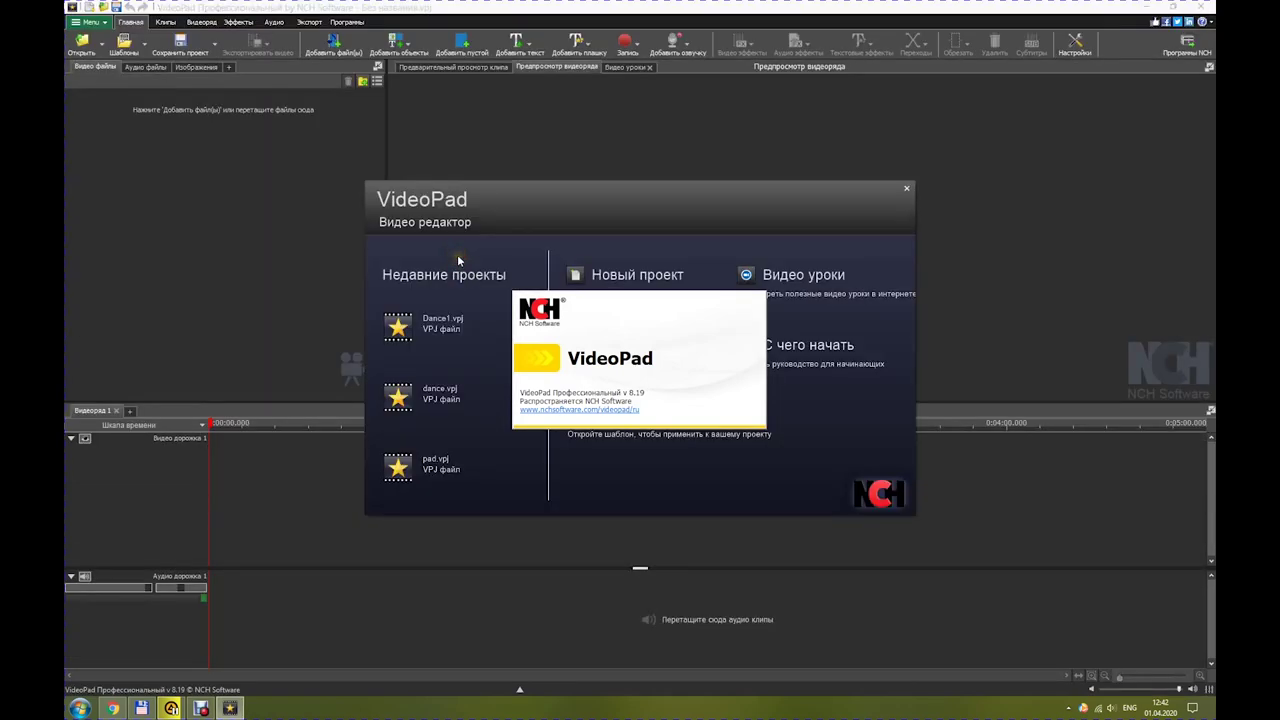
{"action": "left_click", "coordinate": [632, 277]}
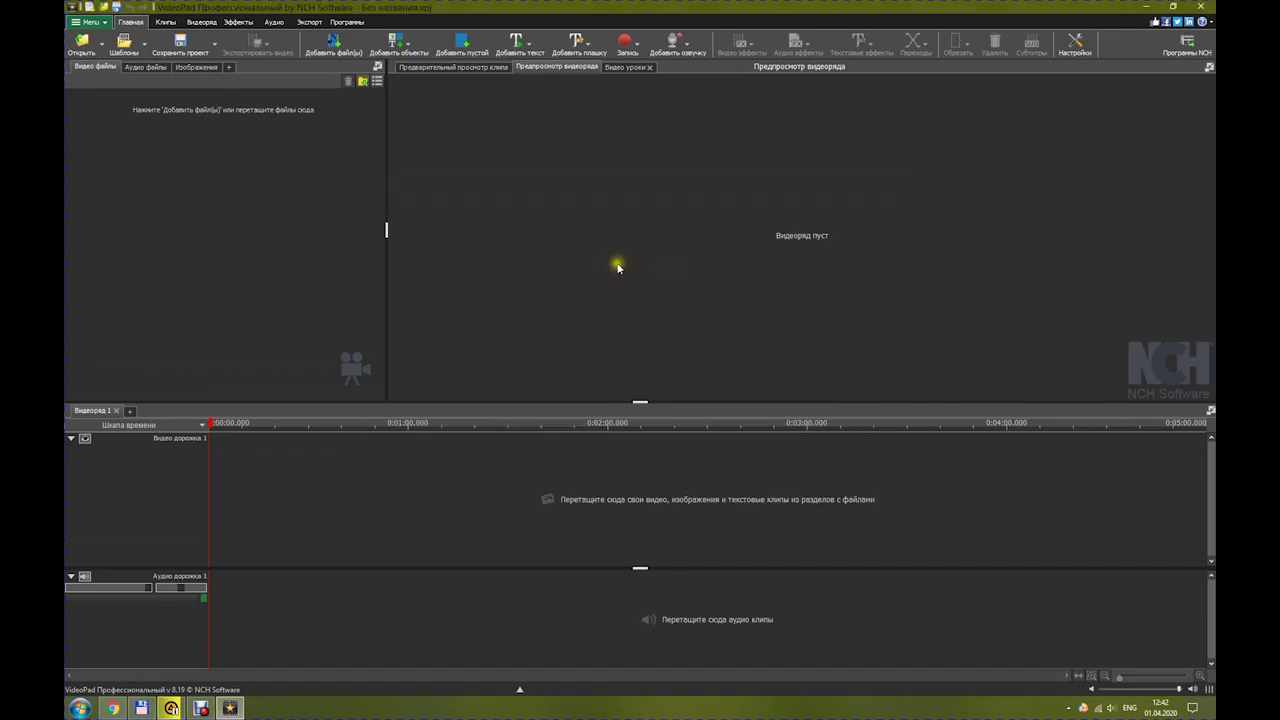
{"action": "left_click", "coordinate": [257, 183]}
Save the project as Dance new.vpj in the Простое кино МК folder.
{"action": "left_click", "coordinate": [94, 24]}
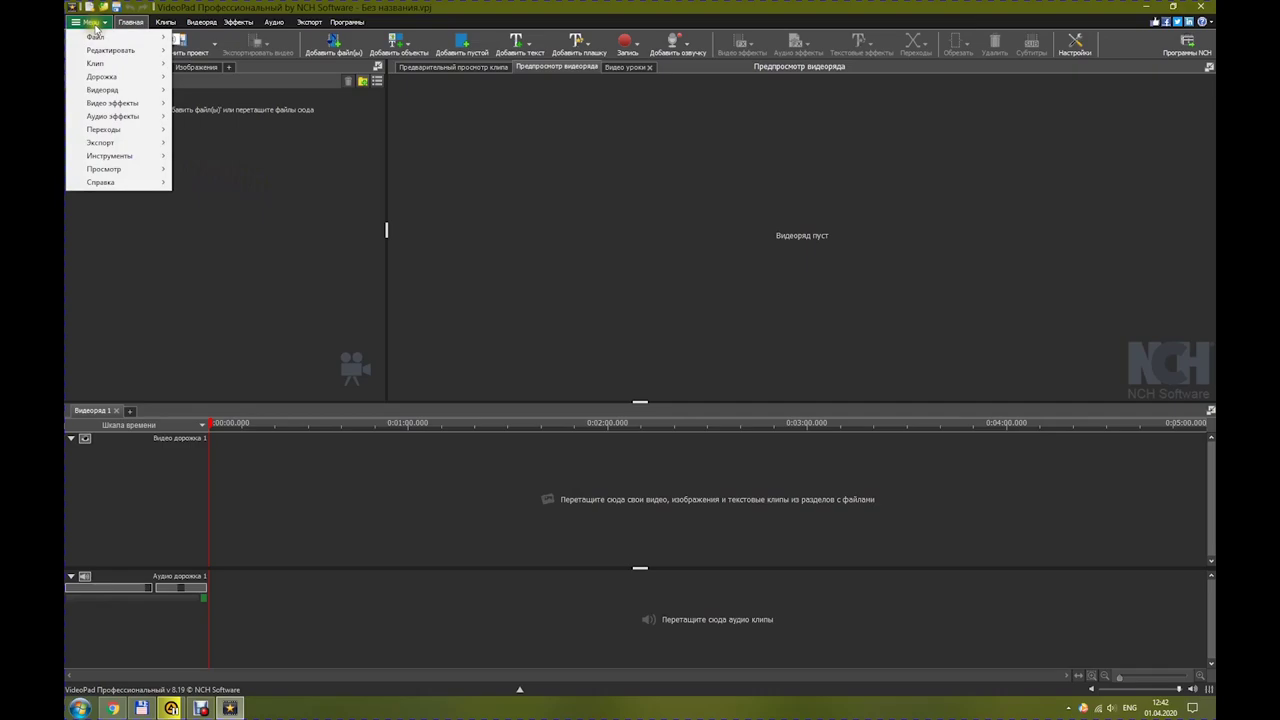
{"action": "mouse_move", "coordinate": [100, 38]}
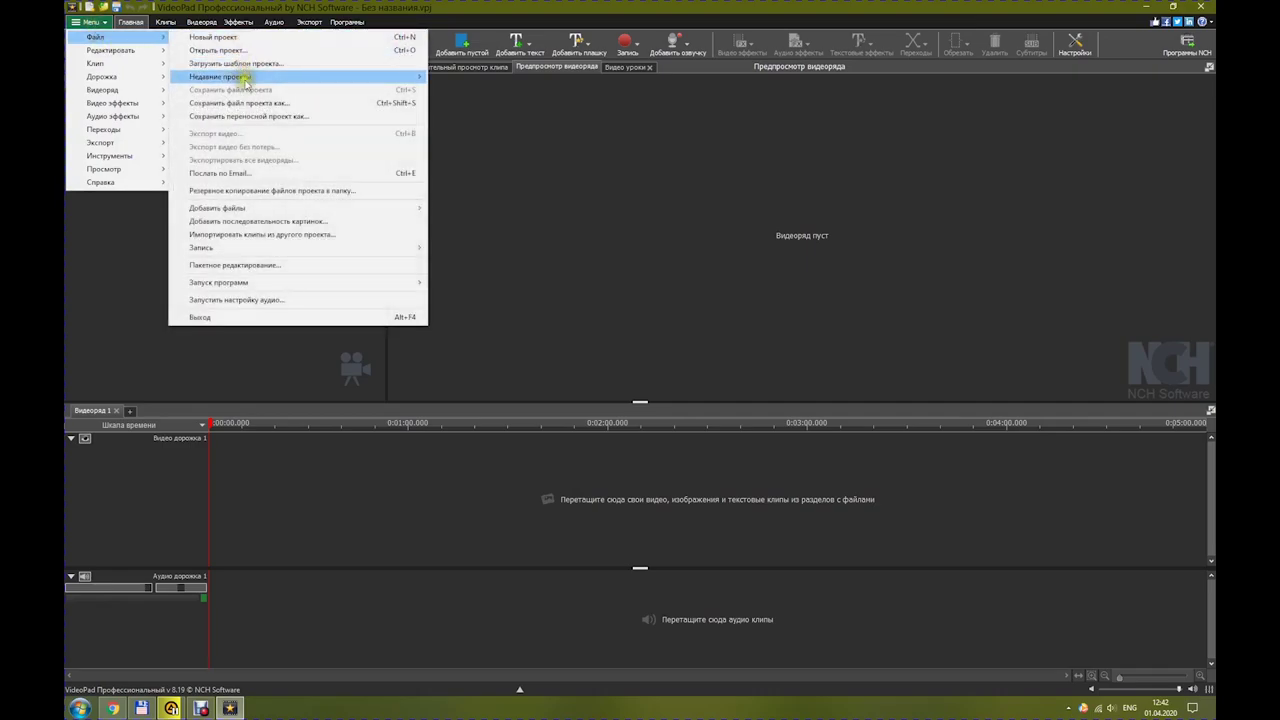
{"action": "left_click", "coordinate": [253, 105]}
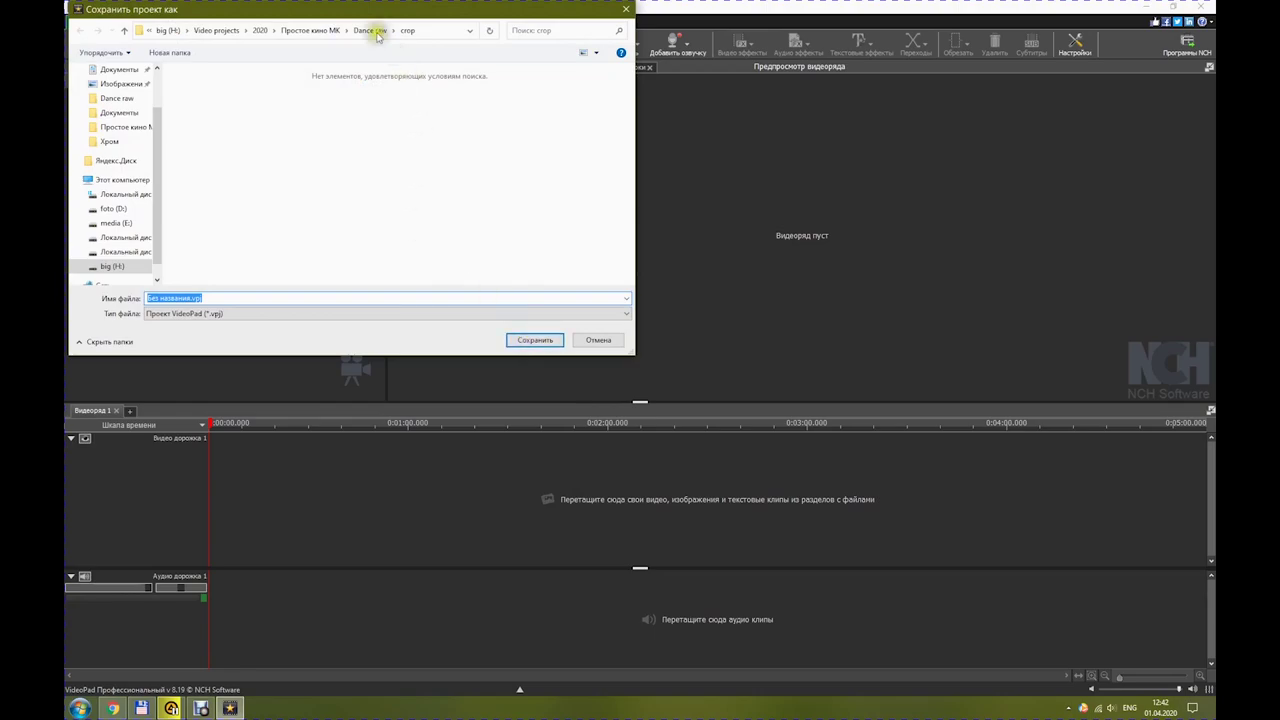
{"action": "left_click", "coordinate": [325, 31]}
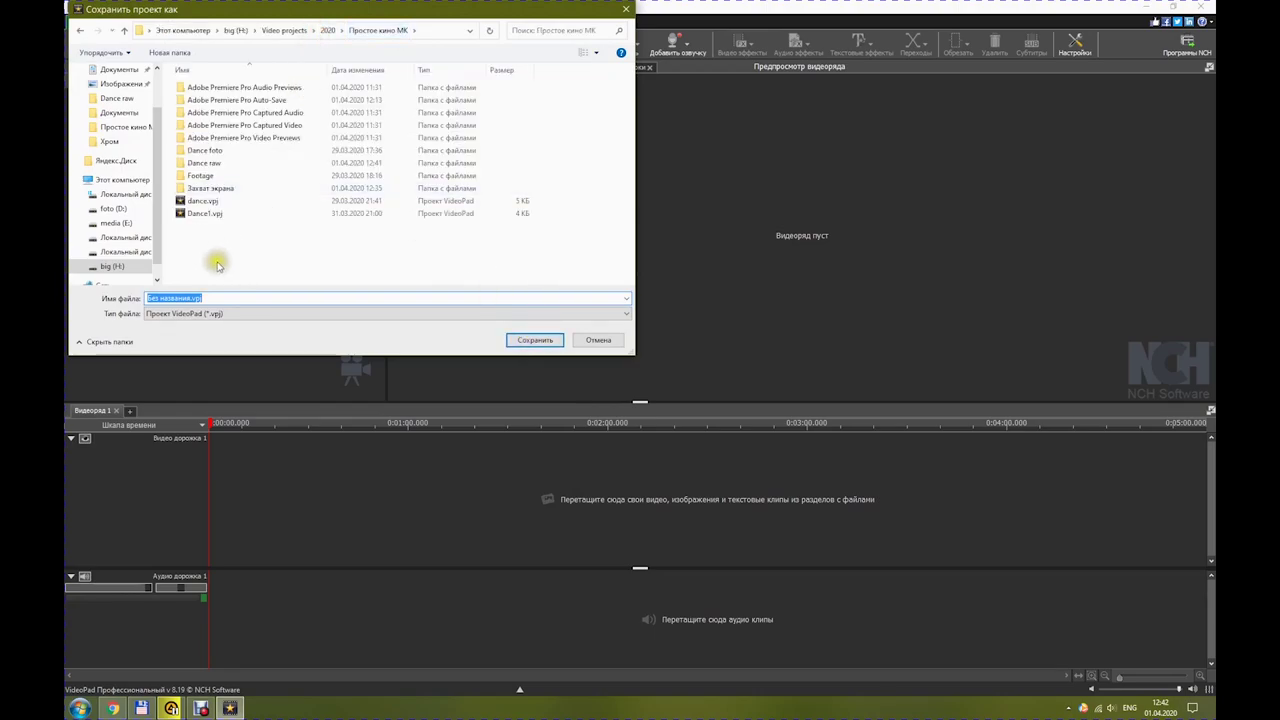
{"action": "left_click", "coordinate": [197, 297]}
{"action": "left_click_drag", "start_coordinate": [192, 297], "coordinate": [114, 297]}
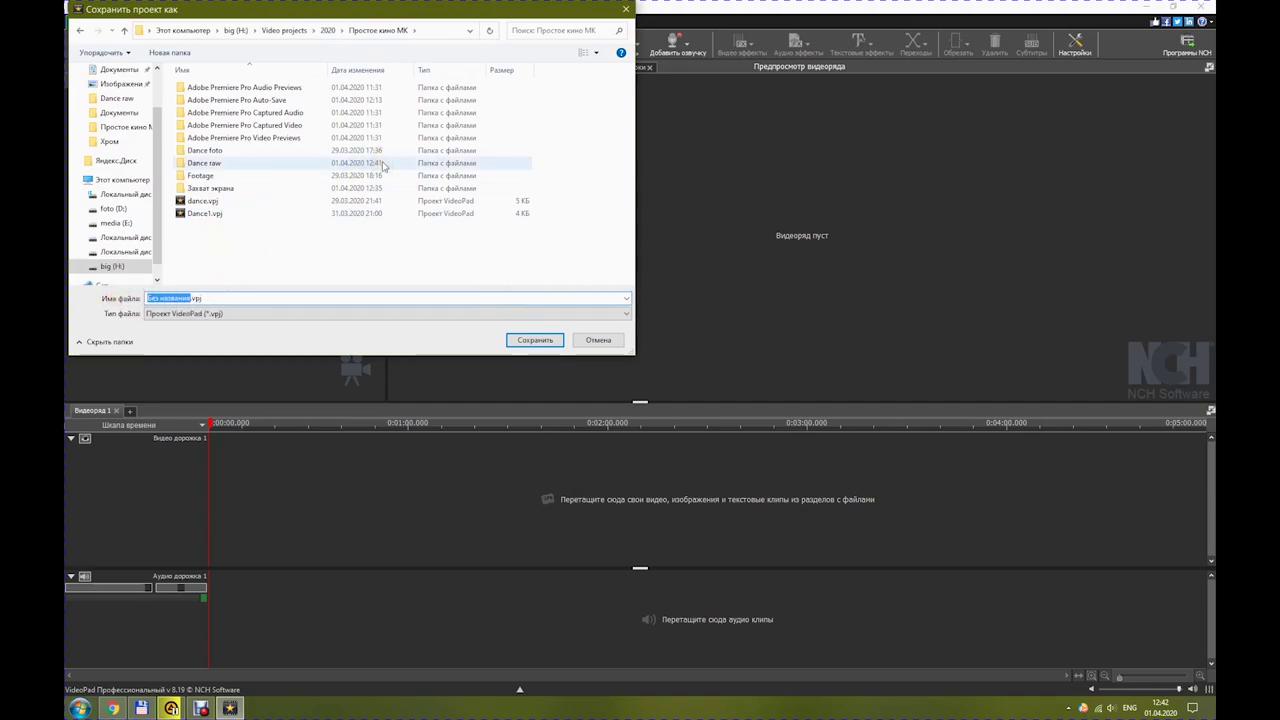
{"action": "type", "text": "Dance r"}
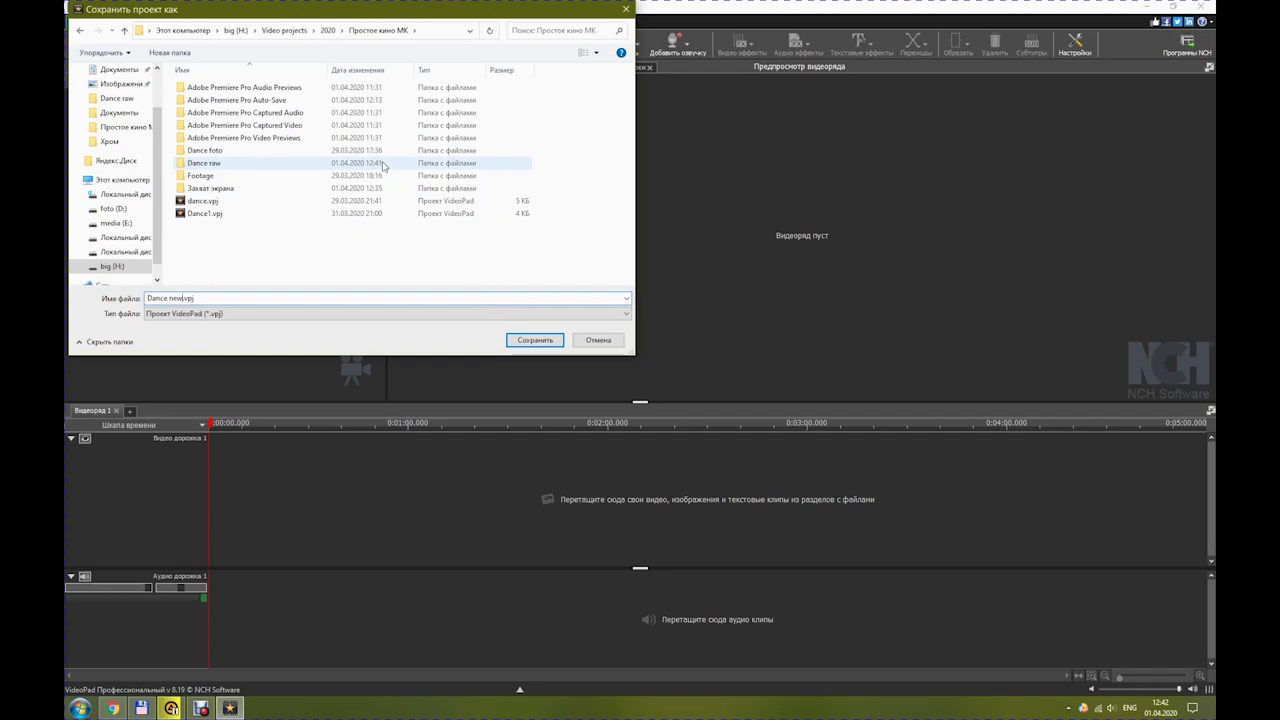
{"action": "key", "text": "Return"}
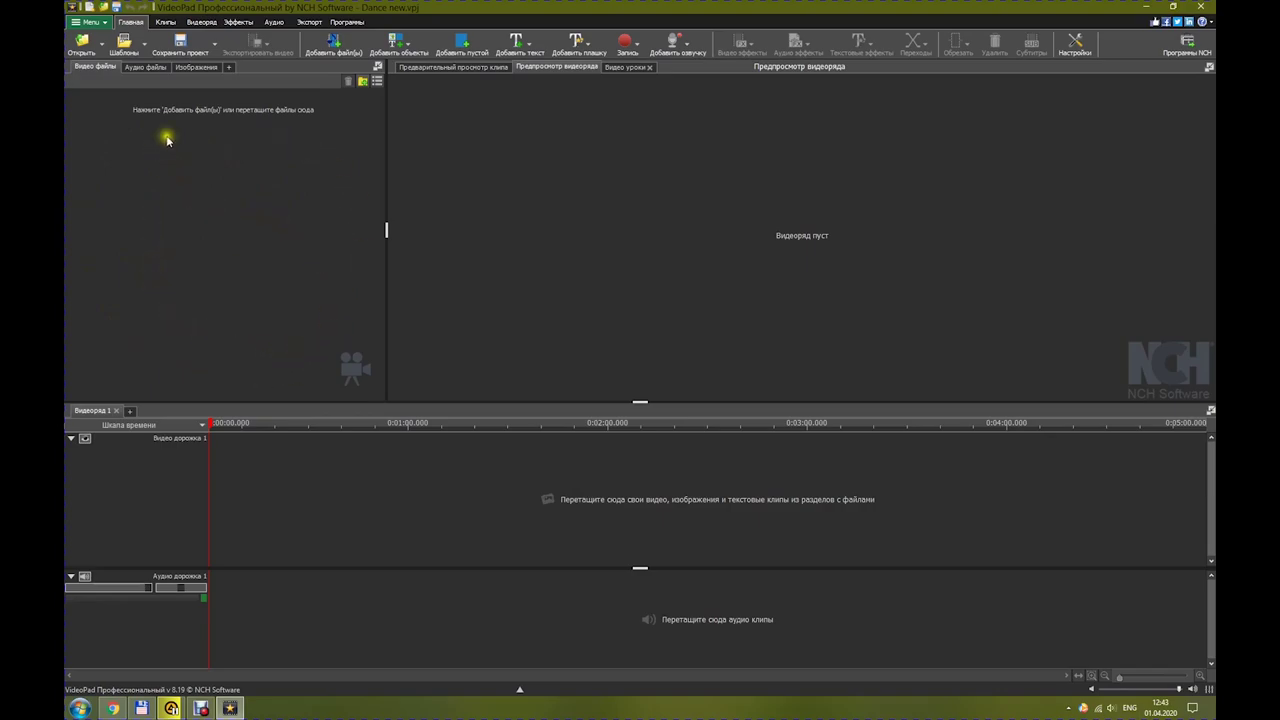
Start adding an image sequence as video and choose the crop folder inside Dance raw as its source.
{"action": "right_click", "coordinate": [178, 210]}
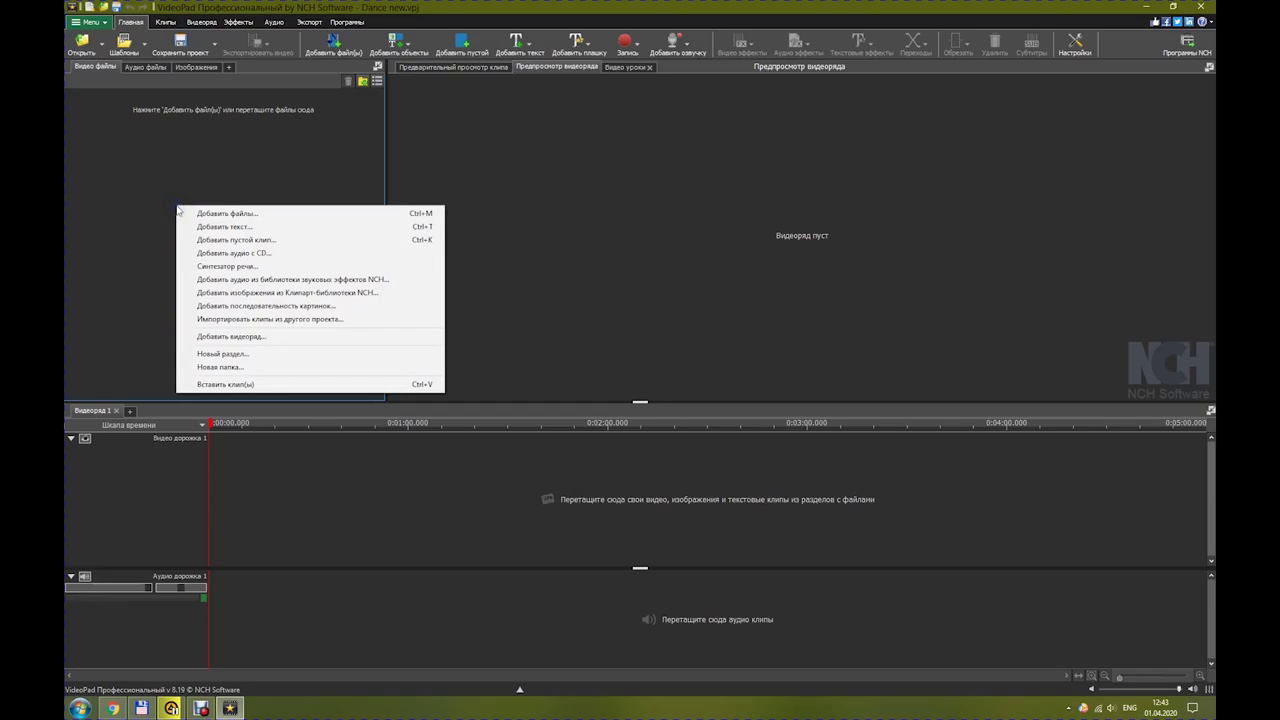
{"action": "left_click", "coordinate": [296, 306]}
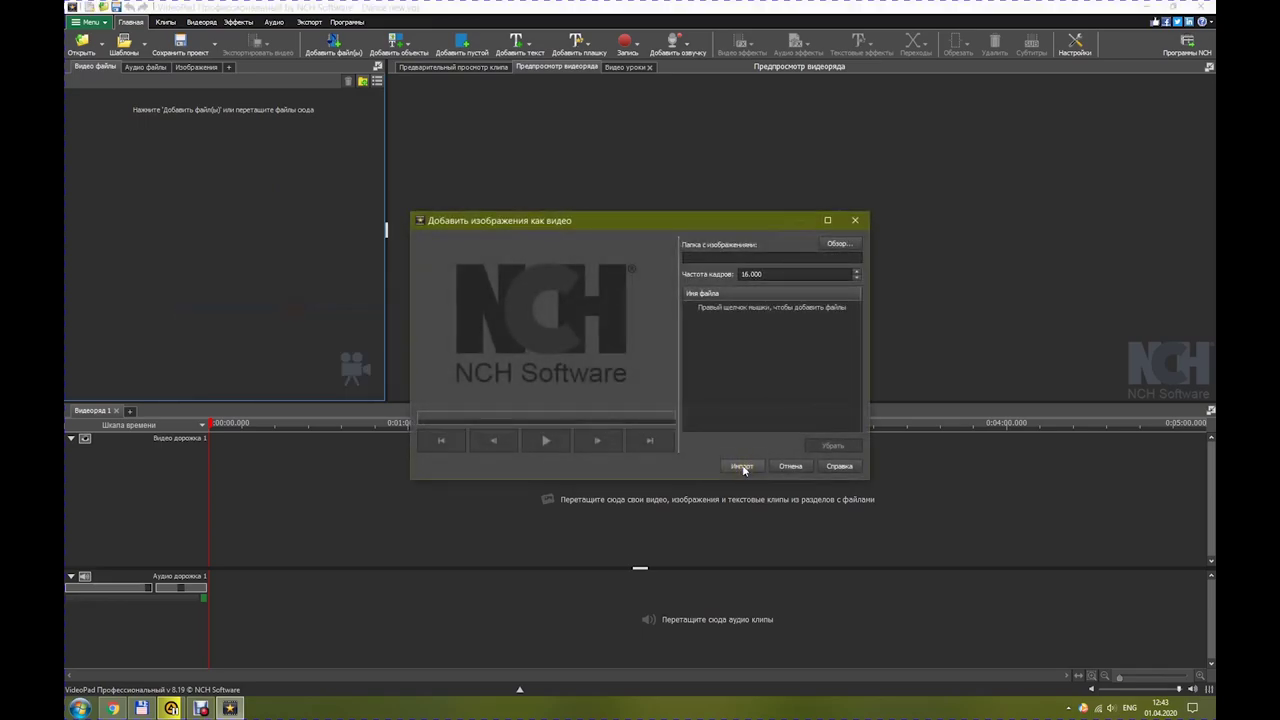
{"action": "left_click", "coordinate": [840, 244]}
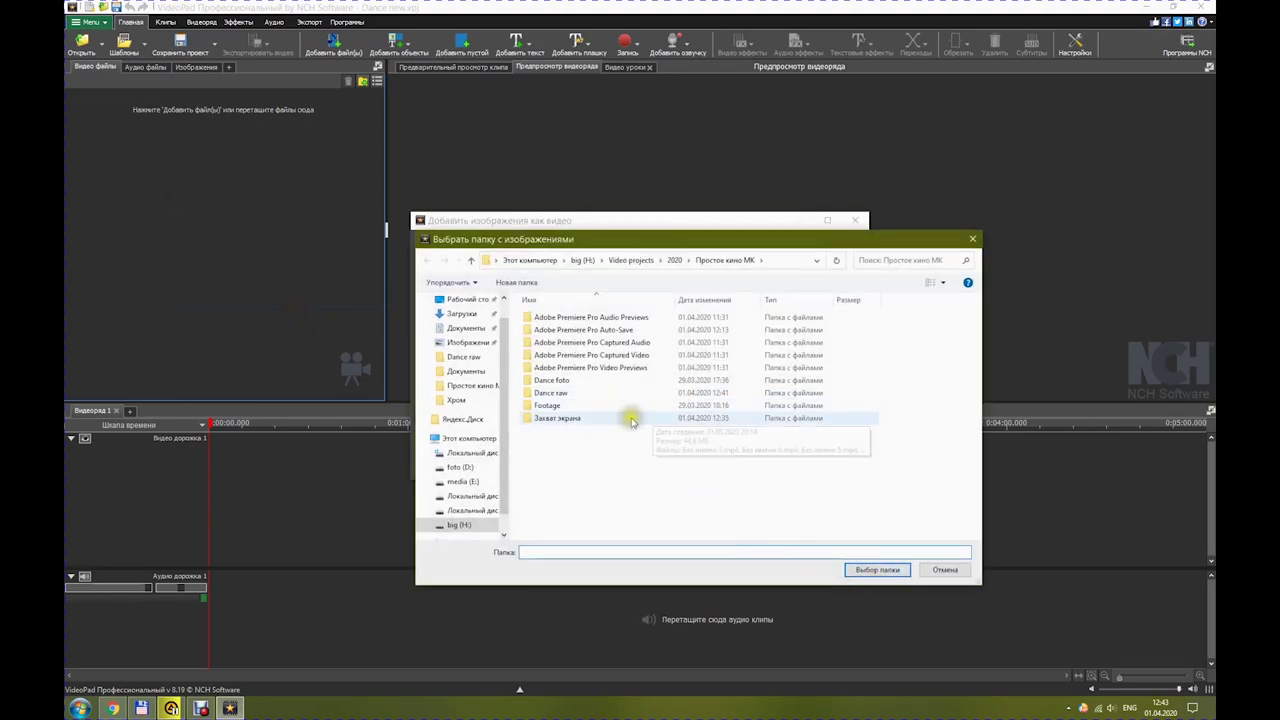
{"action": "double_click", "coordinate": [574, 392]}
{"action": "left_click", "coordinate": [557, 338]}
{"action": "double_click", "coordinate": [557, 338]}
{"action": "left_click", "coordinate": [870, 569]}
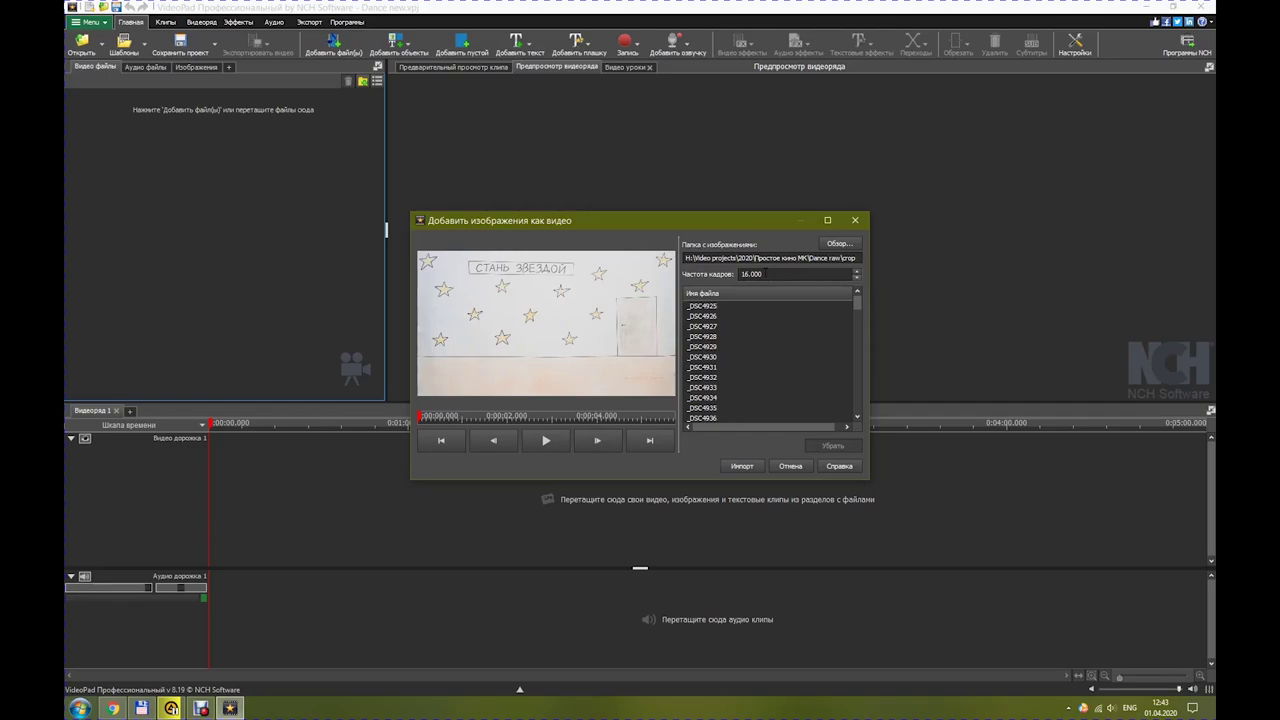
Try a frame rate of 8 for the image sequence, set it to 16 instead, and play part of the preview.
{"action": "left_click_drag", "start_coordinate": [771, 277], "coordinate": [720, 274]}
{"action": "left_click", "coordinate": [856, 277]}
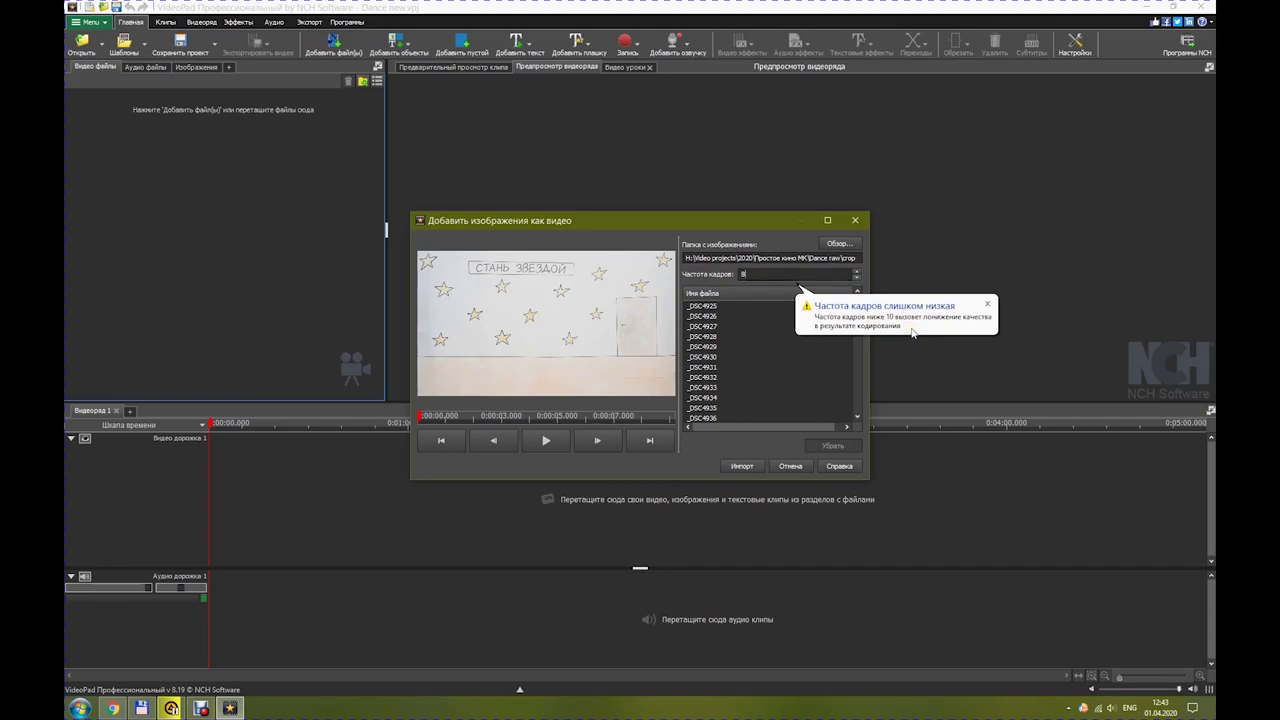
{"action": "left_click_drag", "start_coordinate": [766, 271], "coordinate": [745, 282]}
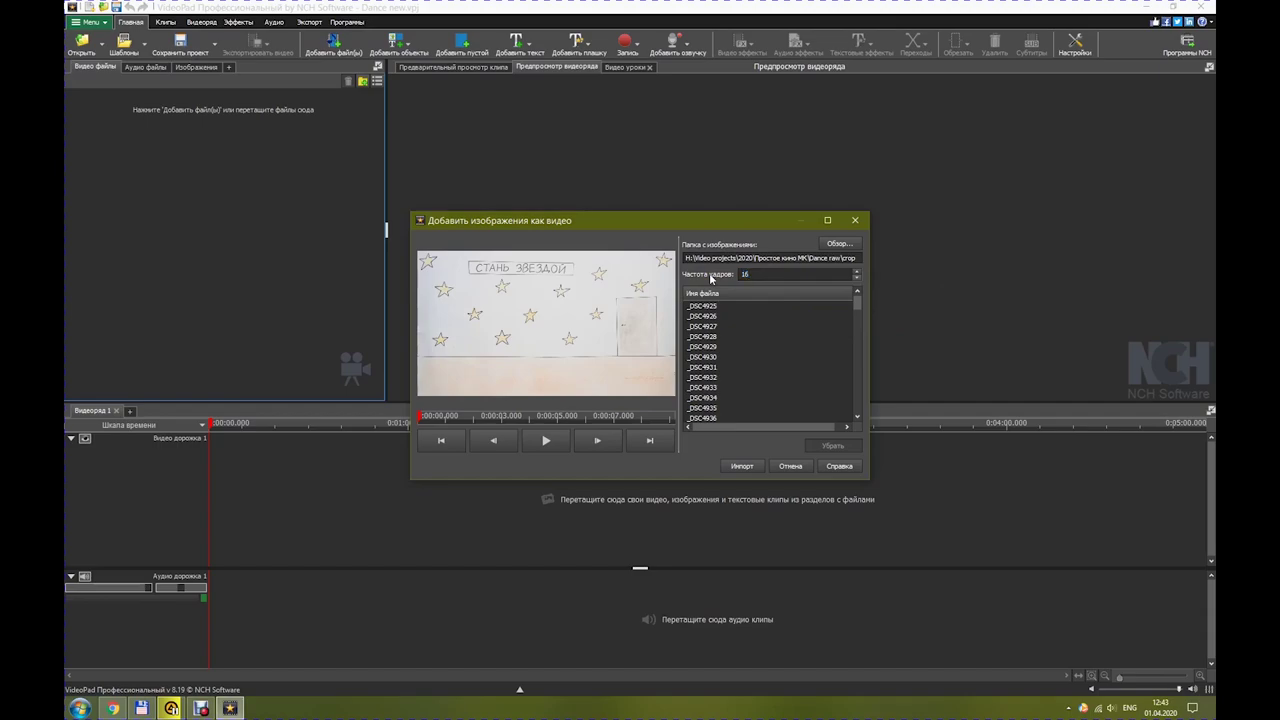
{"action": "key", "text": "Return"}
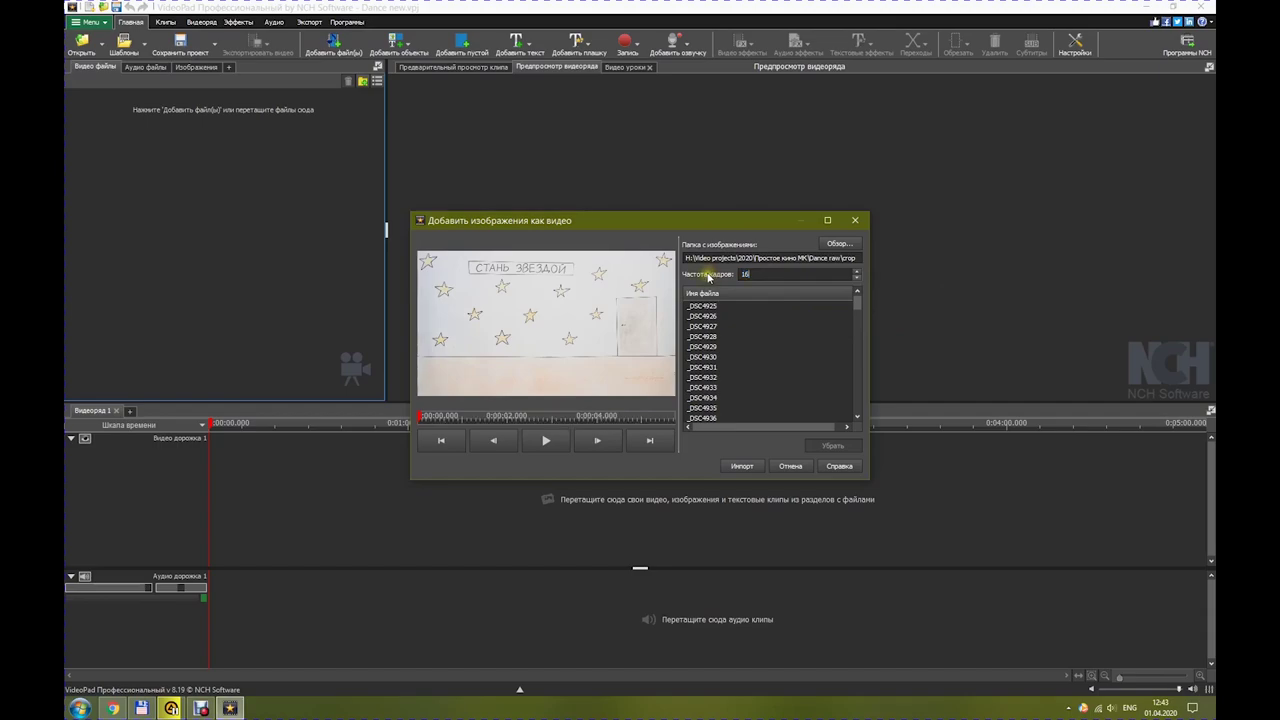
{"action": "left_click", "coordinate": [547, 442]}
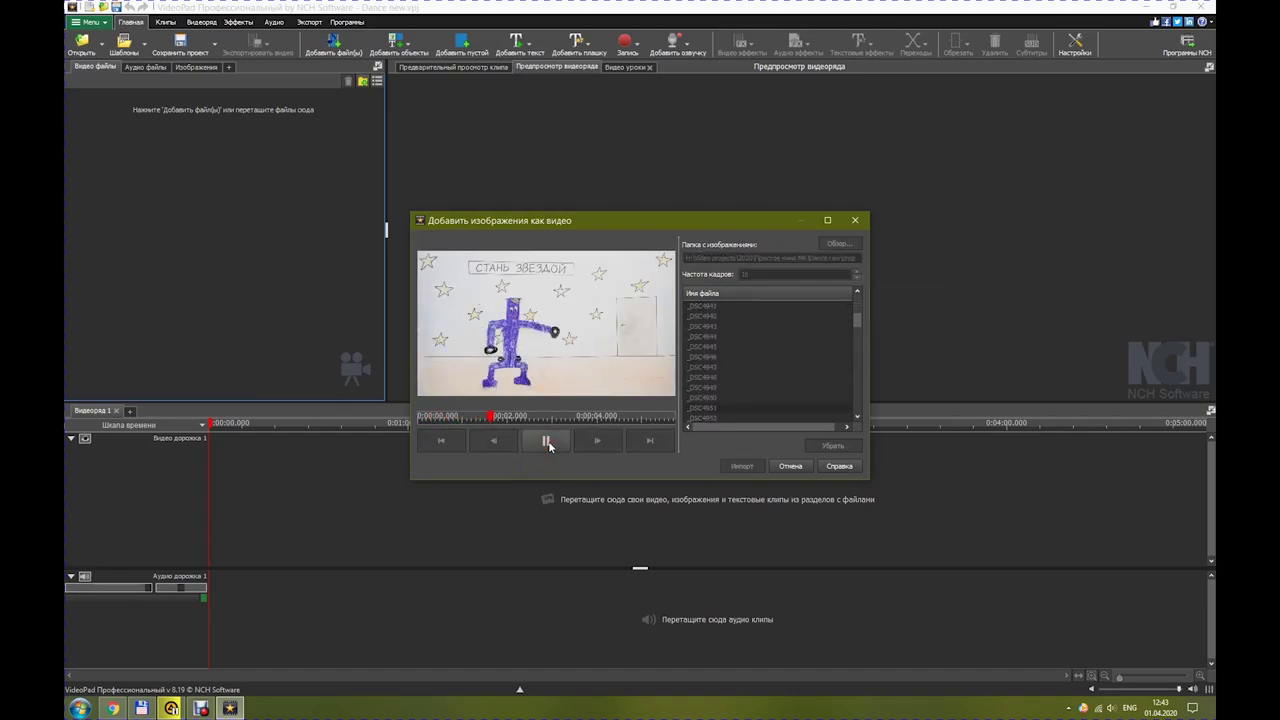
{"action": "left_click", "coordinate": [547, 442]}
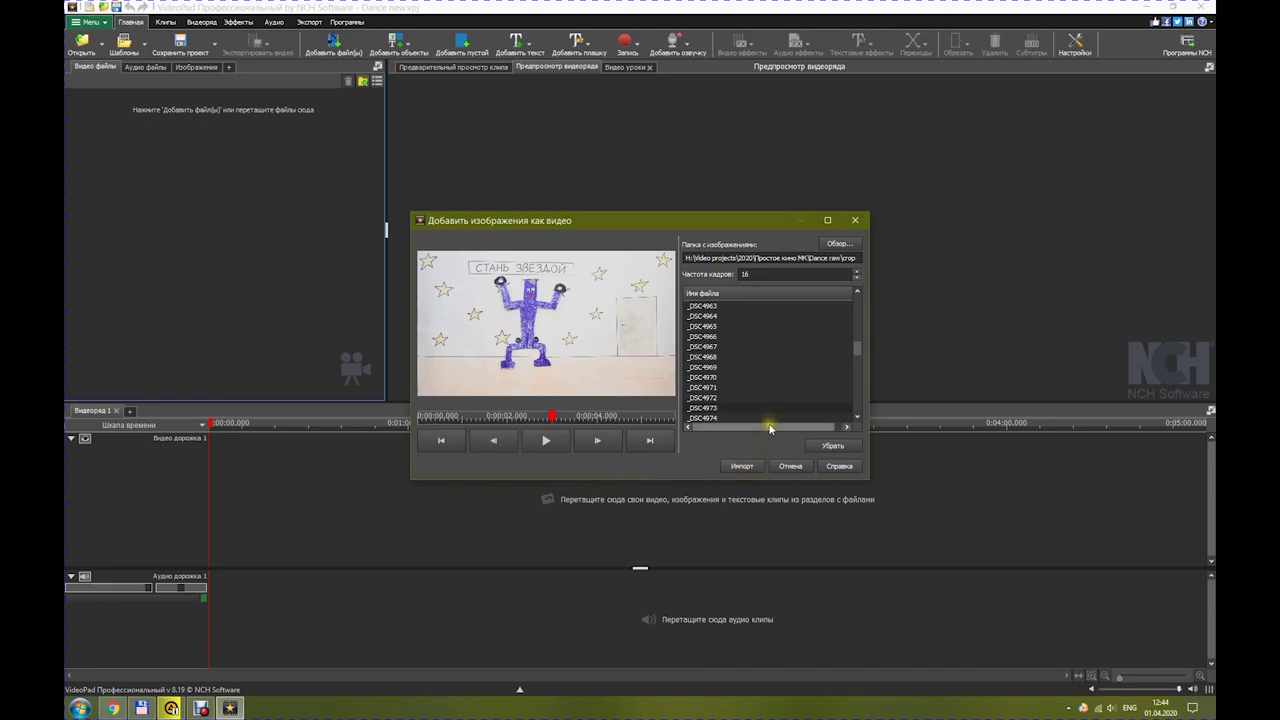
Look through the sequence's image list and check individual frames in the preview.
{"action": "scroll", "coordinate": [783, 372], "scroll_direction": "up", "scroll_amount": 6}
{"action": "scroll", "coordinate": [783, 372], "scroll_direction": "up", "scroll_amount": 7}
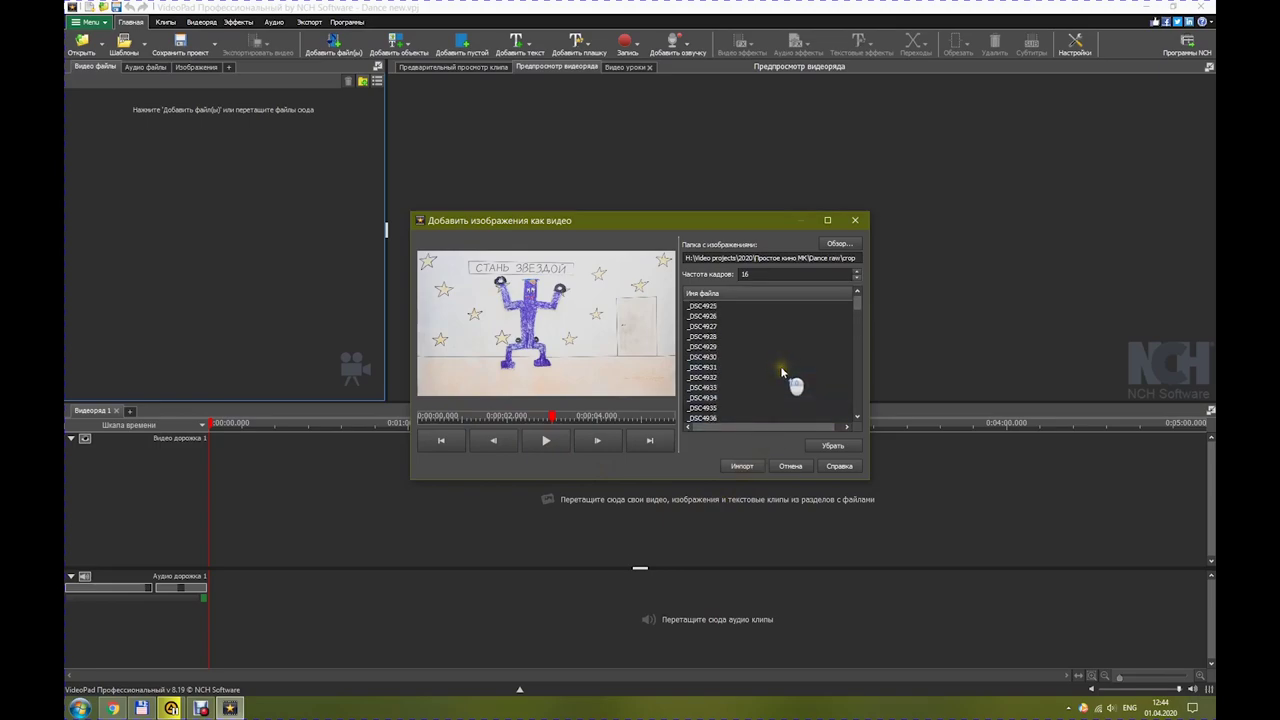
{"action": "scroll", "coordinate": [783, 372], "scroll_direction": "down", "scroll_amount": 9}
{"action": "scroll", "coordinate": [783, 372], "scroll_direction": "down", "scroll_amount": 8}
{"action": "left_click", "coordinate": [771, 364]}
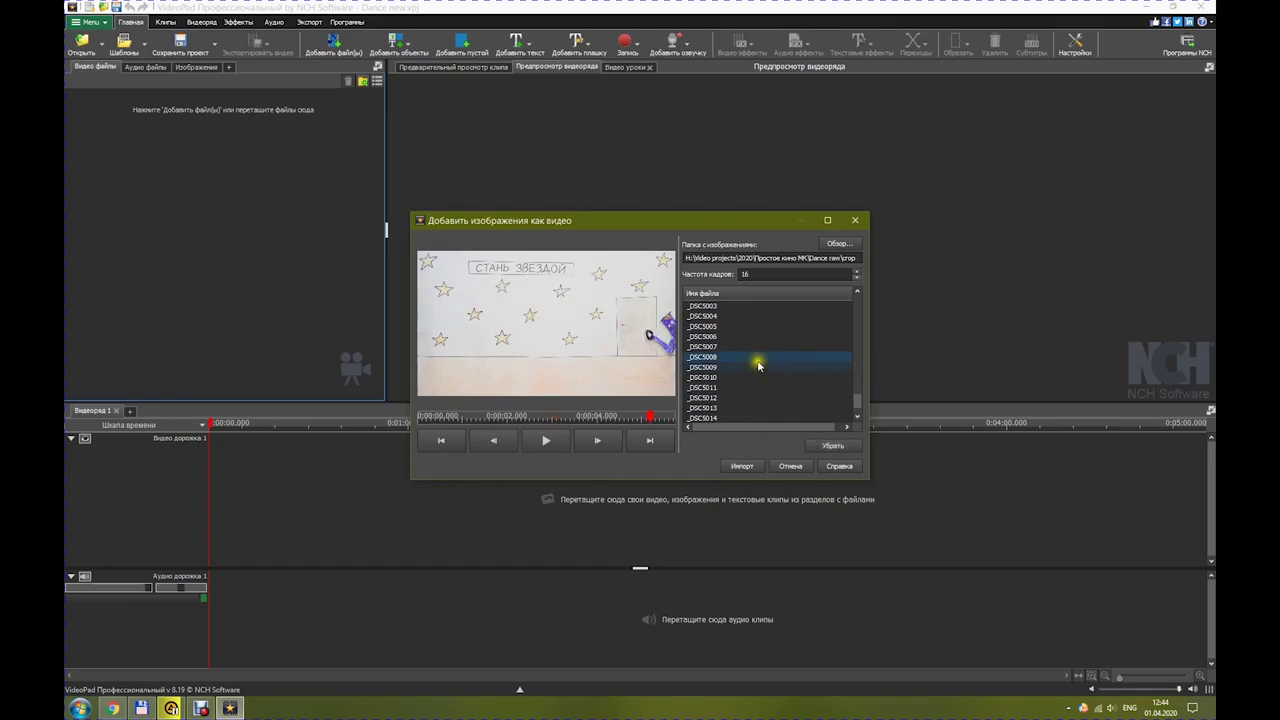
{"action": "left_click", "coordinate": [498, 441]}
{"action": "left_click_drag", "start_coordinate": [504, 446], "coordinate": [514, 449]}
{"action": "scroll", "coordinate": [762, 396], "scroll_direction": "up", "scroll_amount": 2}
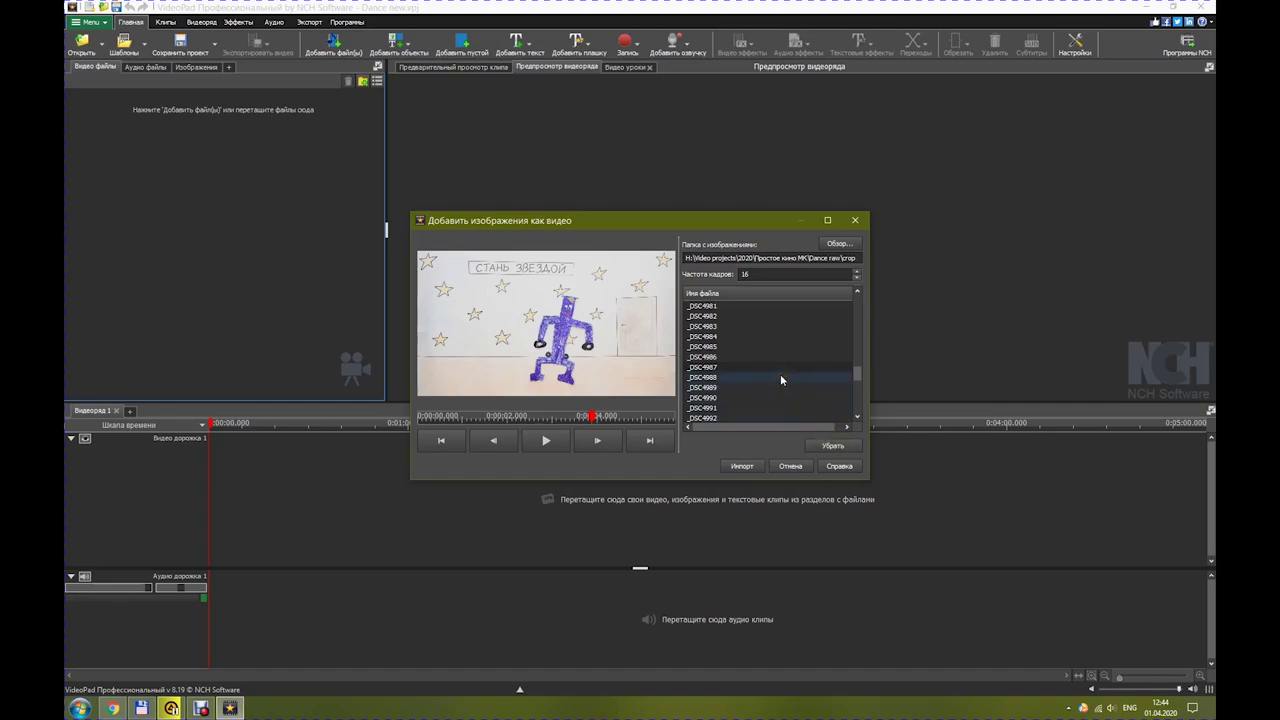
{"action": "scroll", "coordinate": [781, 378], "scroll_direction": "up", "scroll_amount": 1}
{"action": "scroll", "coordinate": [797, 375], "scroll_direction": "down", "scroll_amount": 8}
Import the image sequence and place the crop.isq clip at the start of the first video track.
{"action": "left_click", "coordinate": [742, 466]}
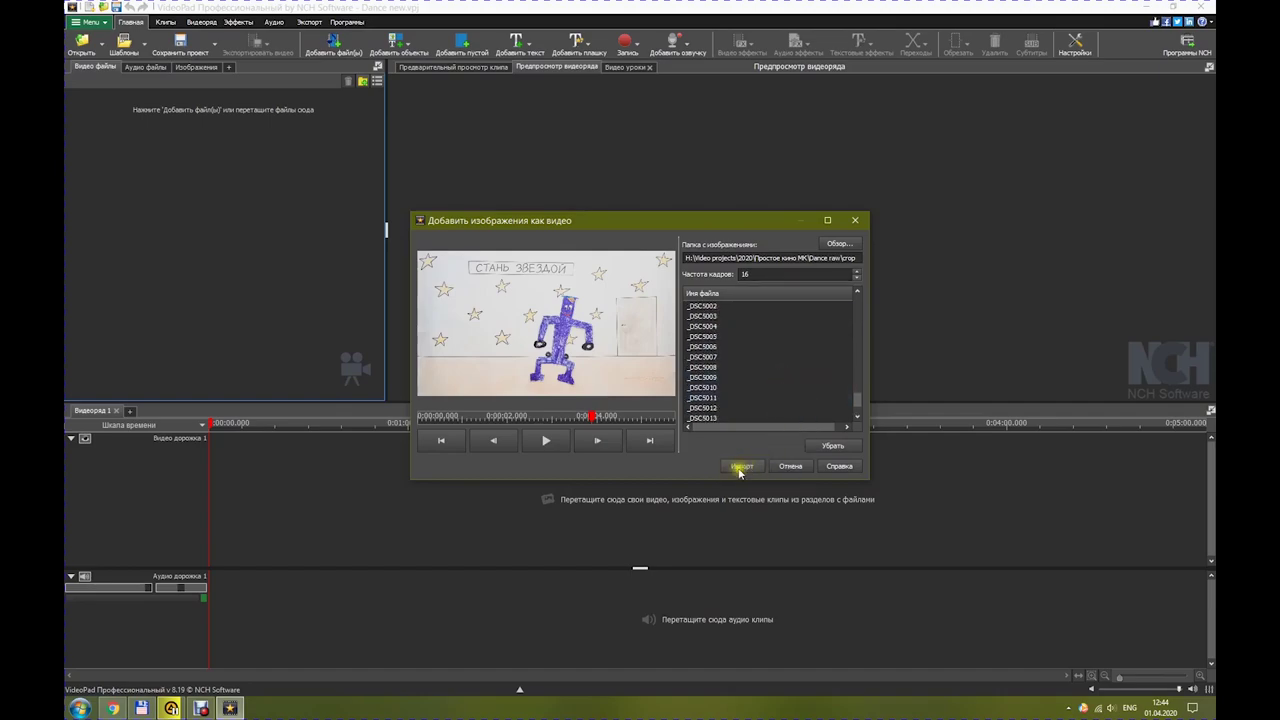
{"action": "left_click", "coordinate": [742, 467]}
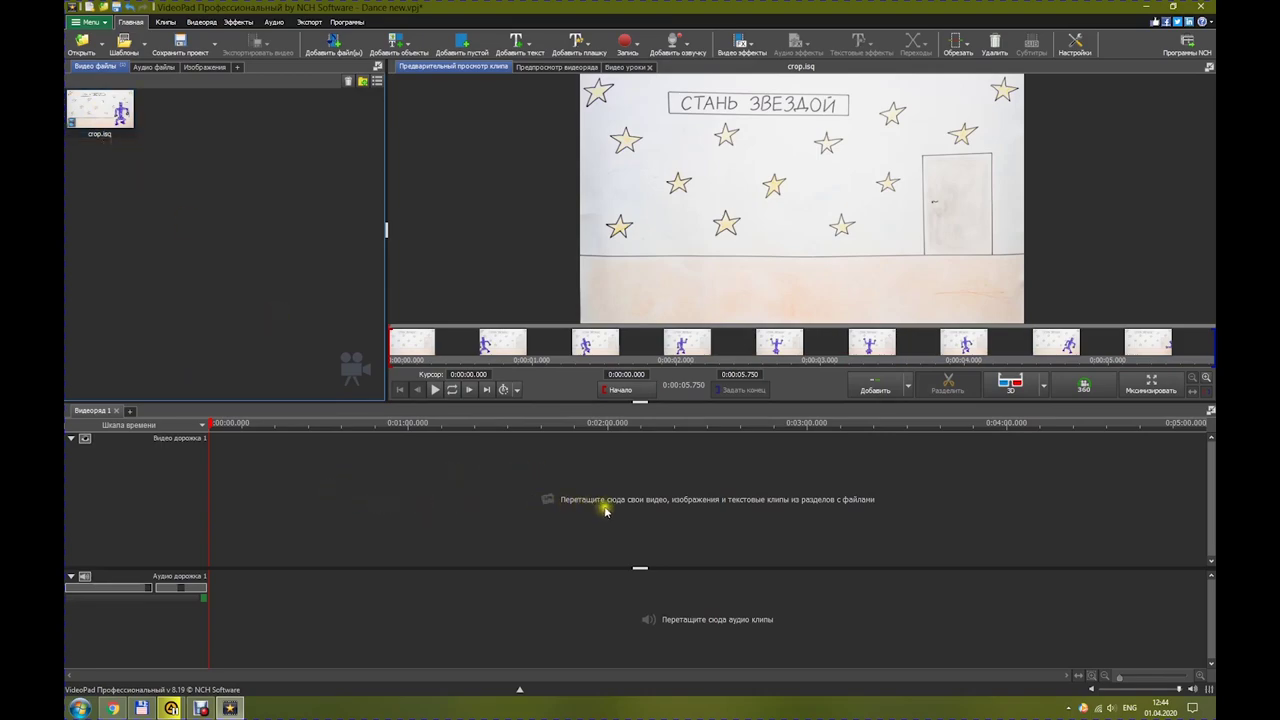
{"action": "left_click_drag", "start_coordinate": [100, 110], "coordinate": [381, 487]}
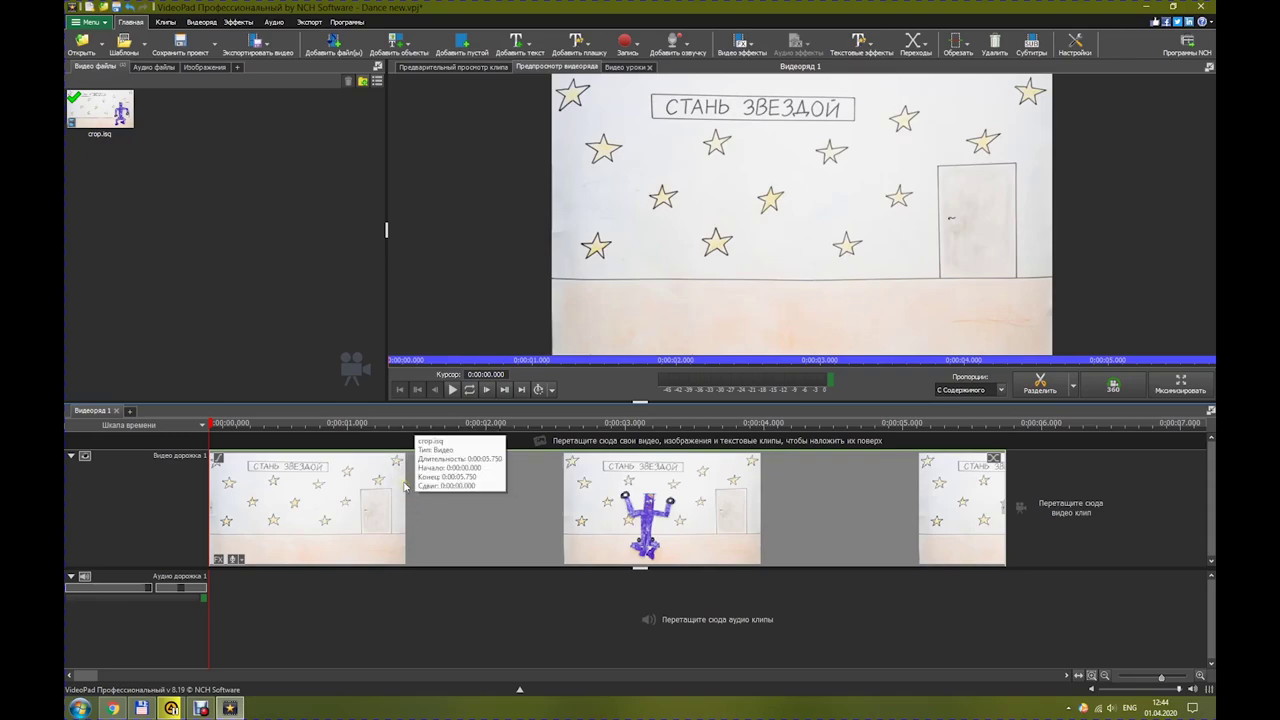
Change the playback speed of the crop.isq clip on the timeline to 50%.
{"action": "right_click", "coordinate": [388, 486]}
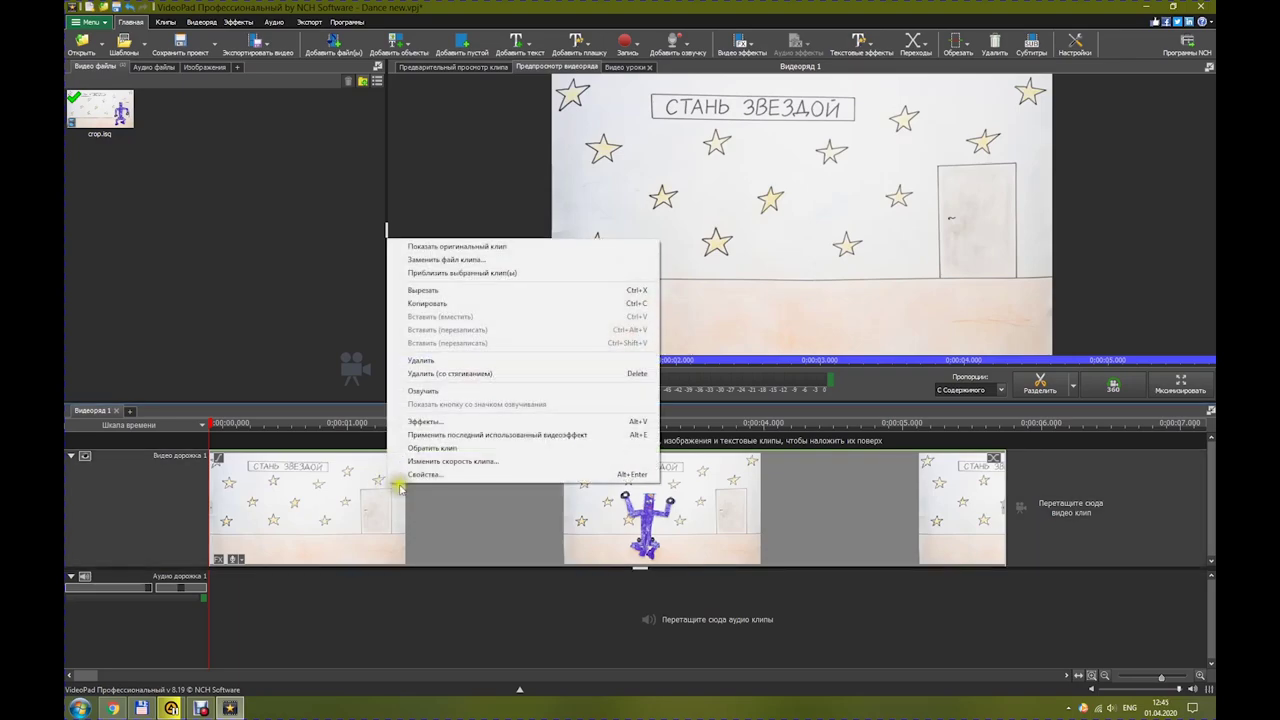
{"action": "left_click", "coordinate": [458, 462]}
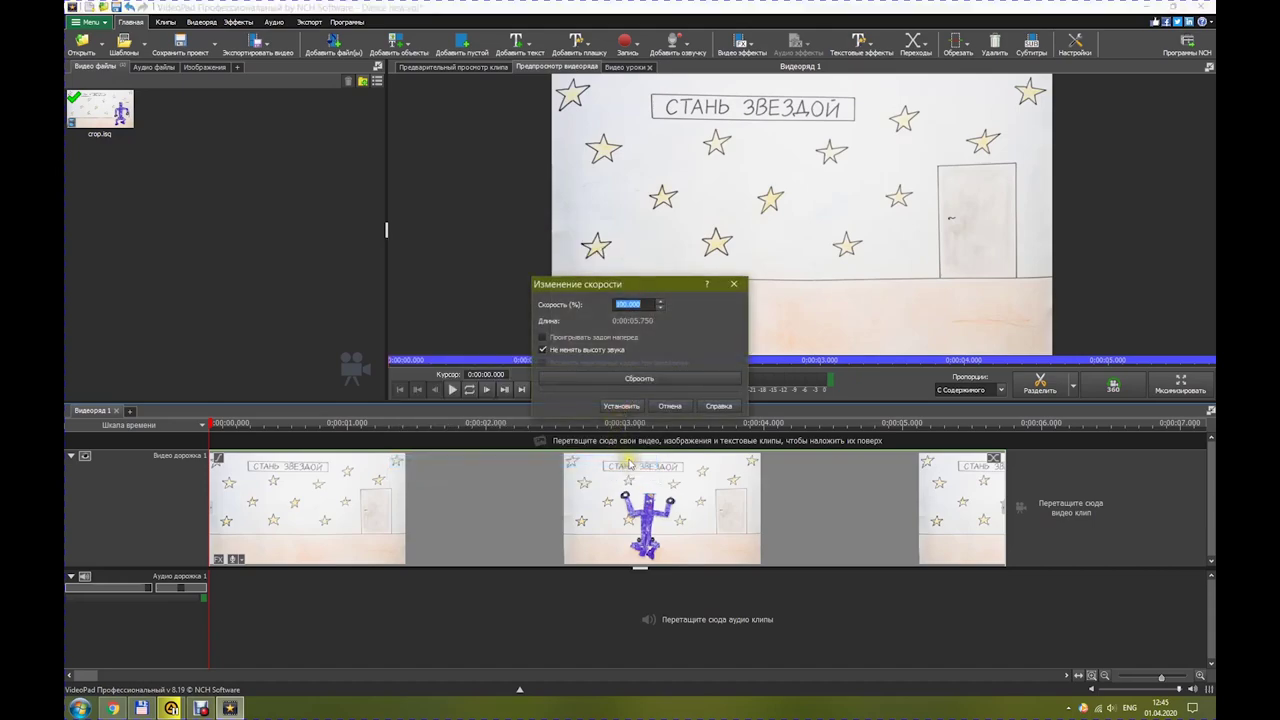
{"action": "type", "text": "50"}
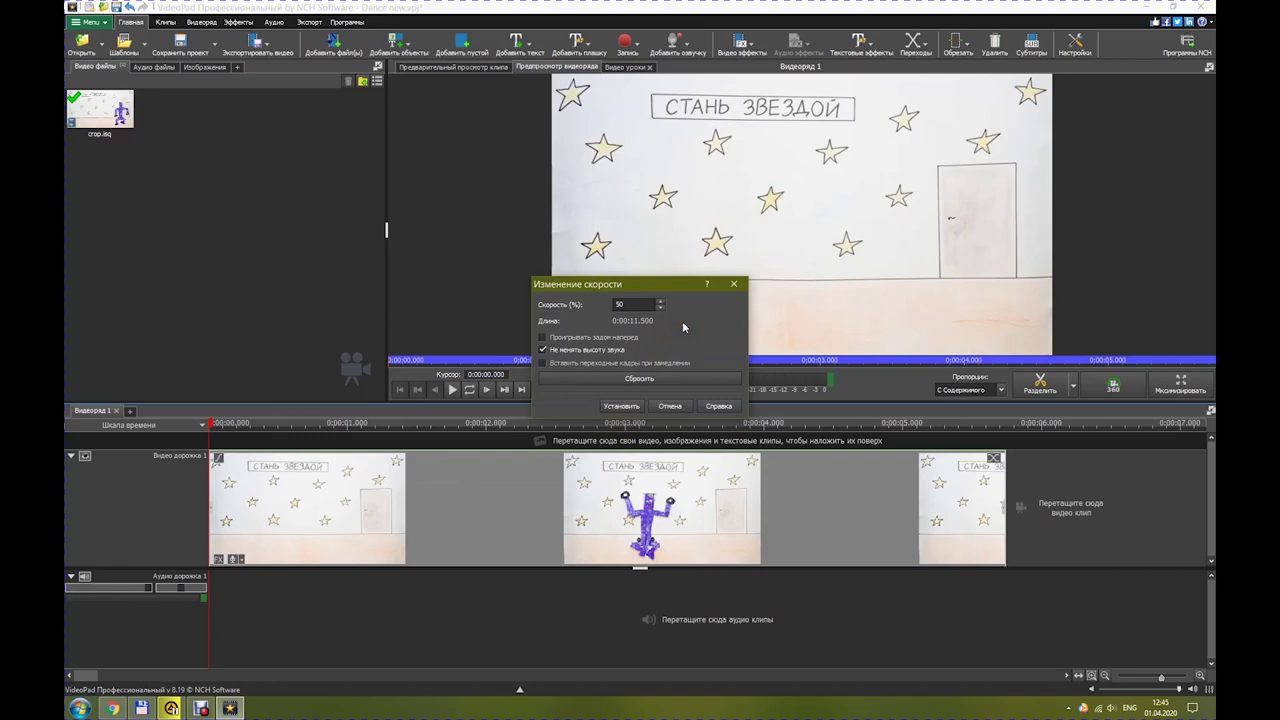
{"action": "left_click", "coordinate": [620, 406]}
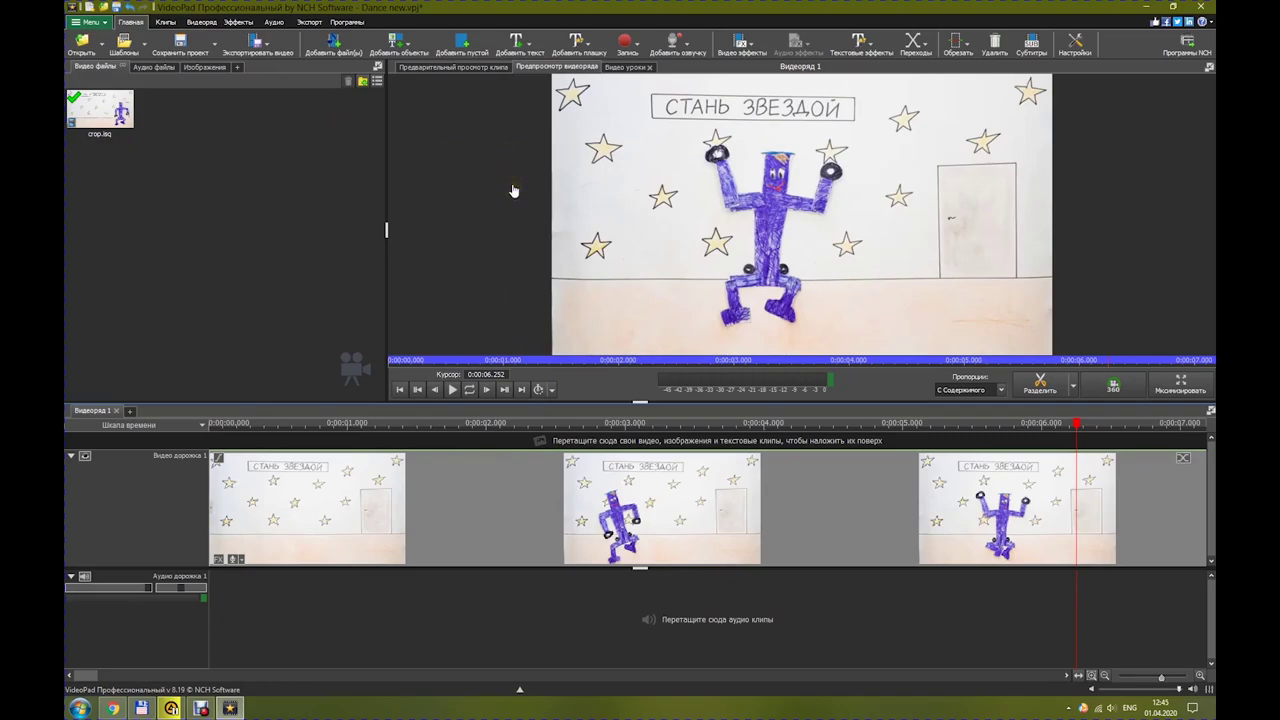
Start a video file export and set its destination to Dance new.mp4 in H:\Video projects\2020\Простое кино МК.
{"action": "left_click", "coordinate": [279, 52]}
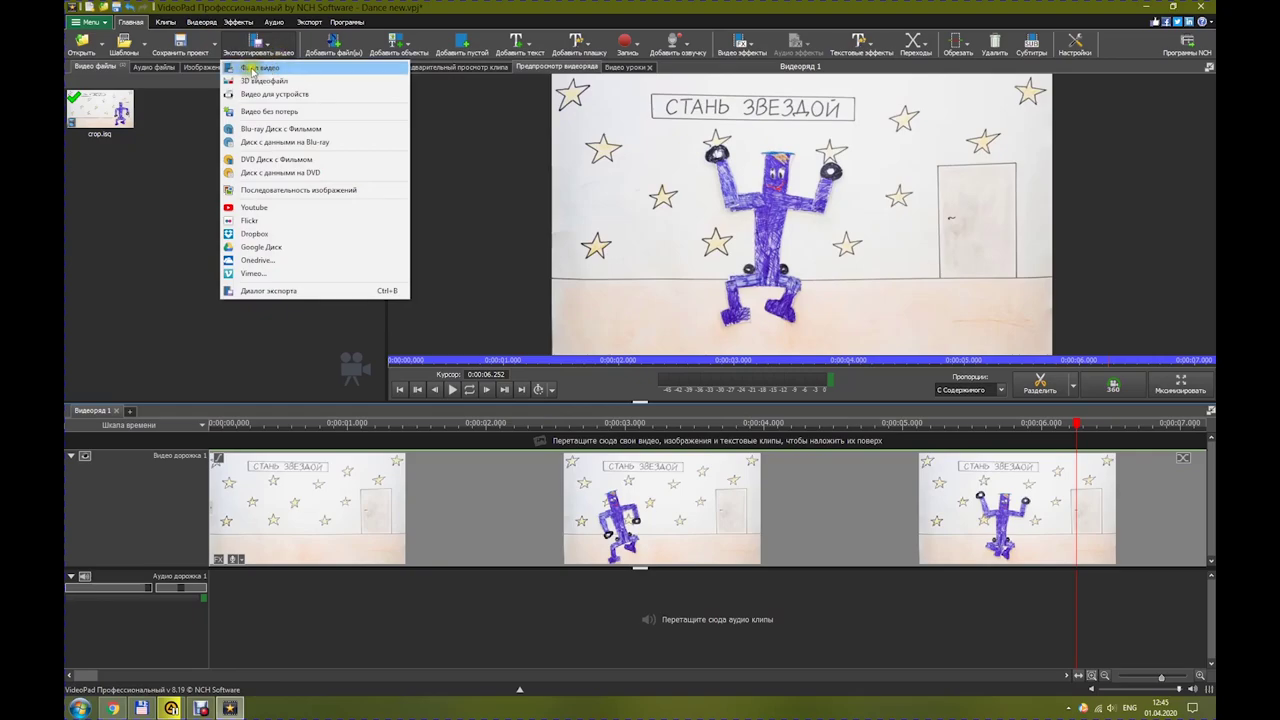
{"action": "left_click", "coordinate": [253, 68]}
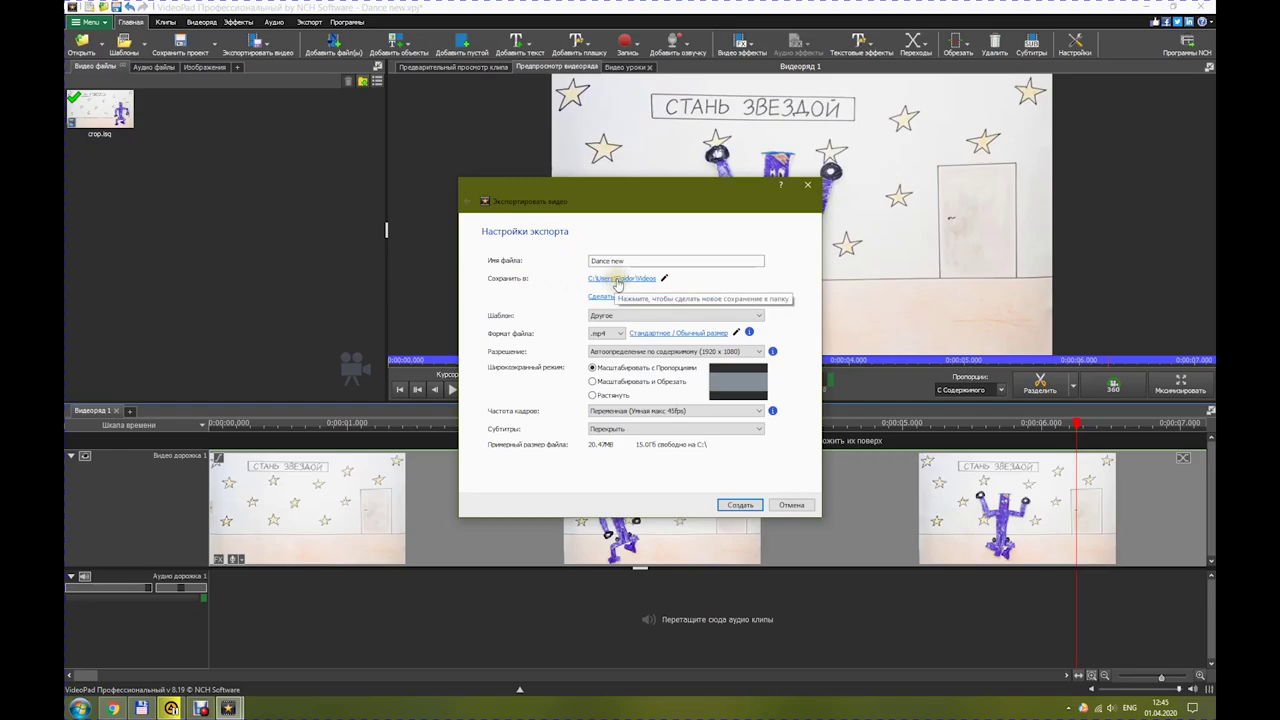
{"action": "left_click", "coordinate": [615, 280]}
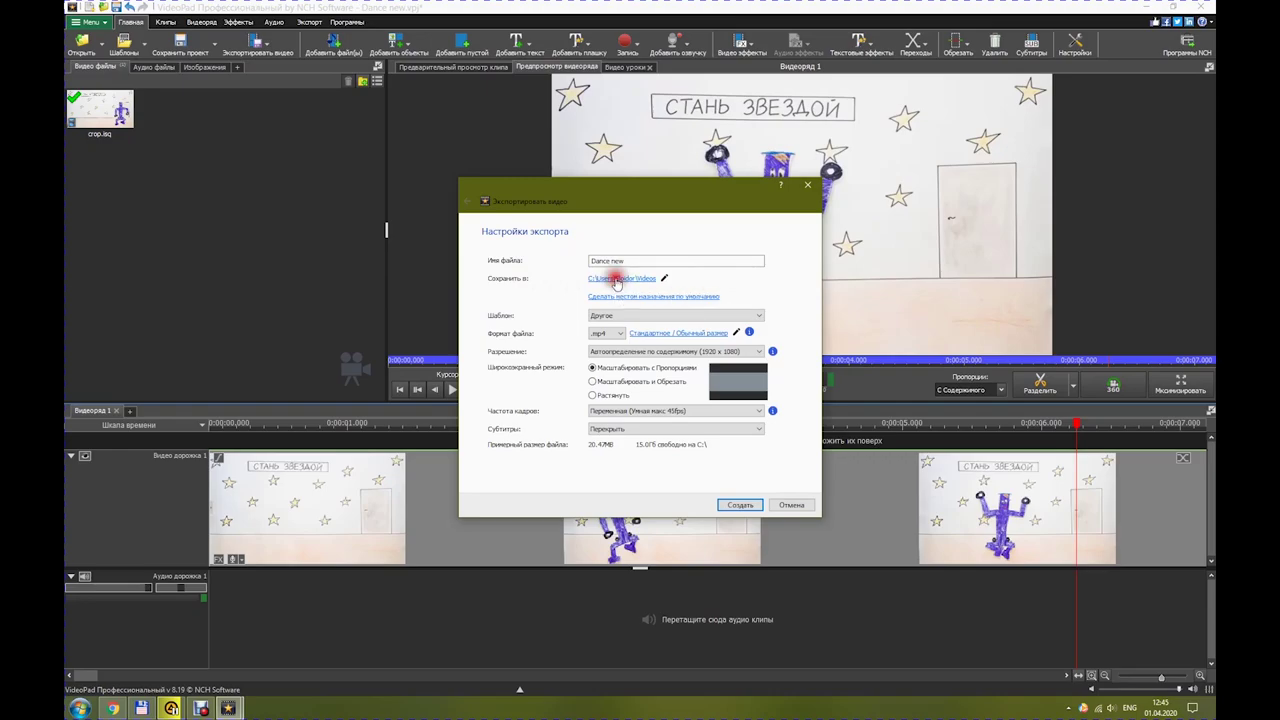
{"action": "left_click_drag", "start_coordinate": [553, 407], "coordinate": [557, 457]}
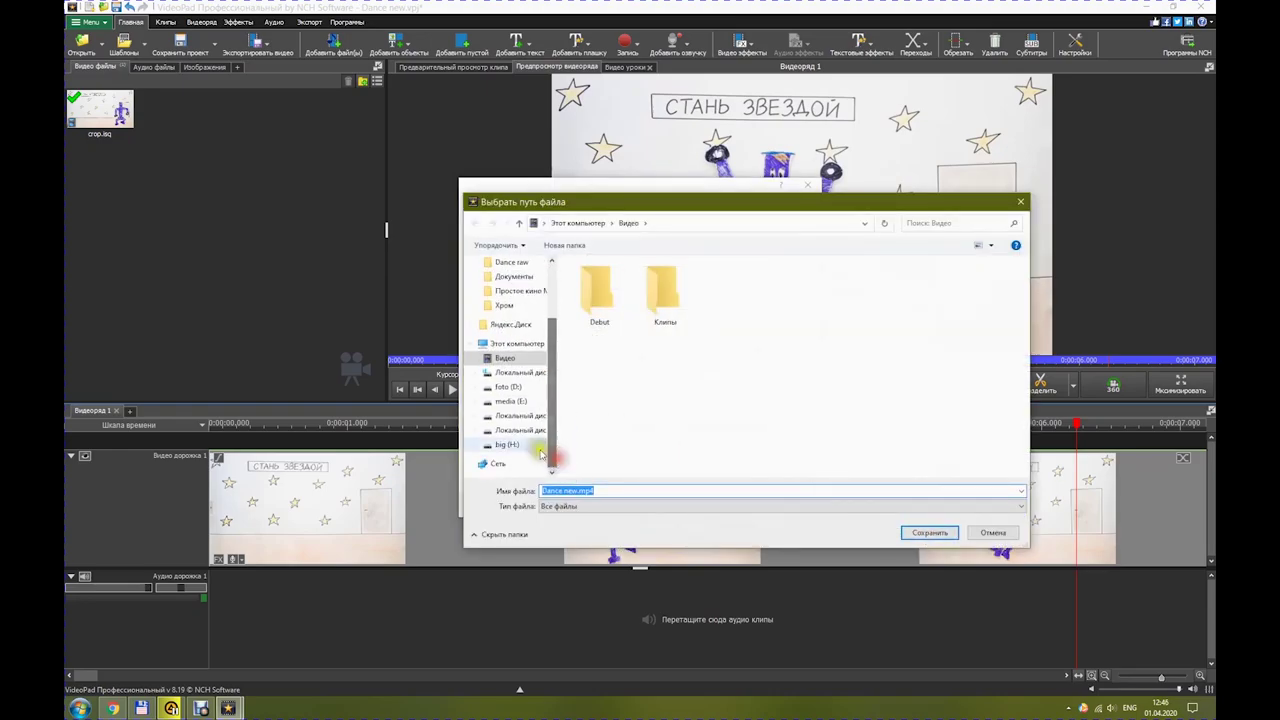
{"action": "left_click", "coordinate": [520, 444]}
{"action": "double_click", "coordinate": [591, 400]}
{"action": "double_click", "coordinate": [611, 371]}
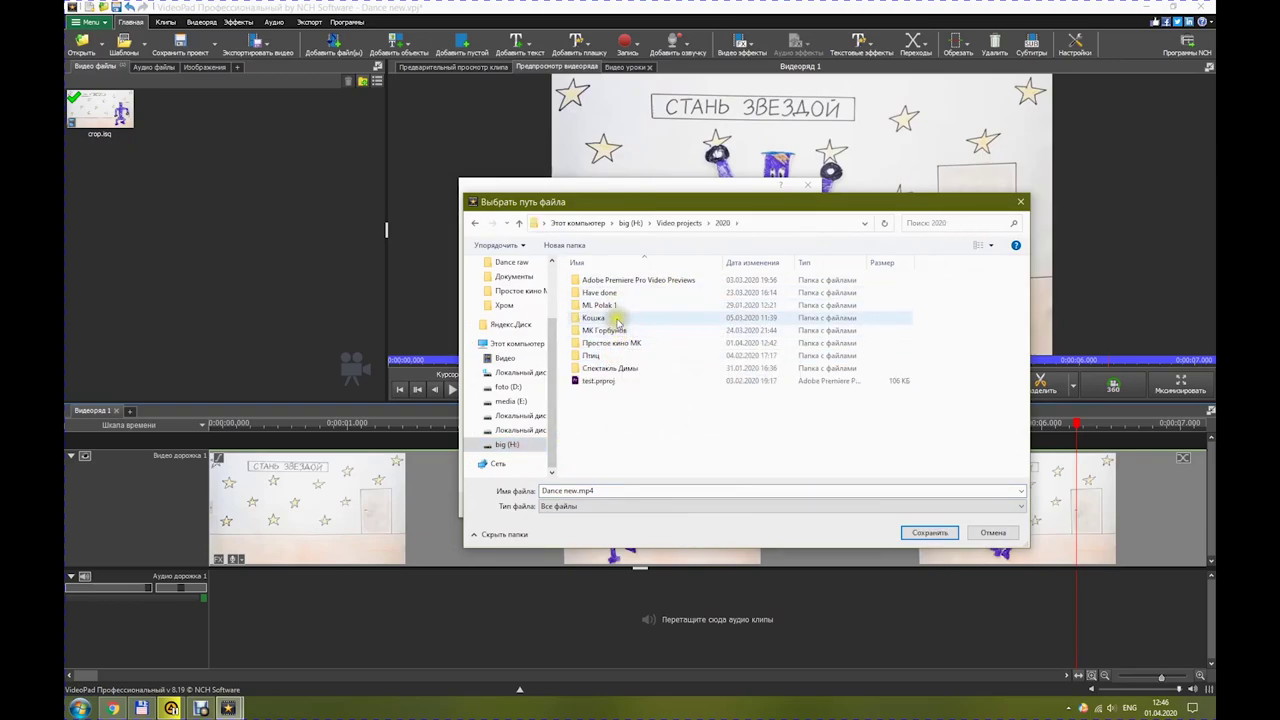
{"action": "double_click", "coordinate": [611, 342]}
{"action": "scroll", "coordinate": [766, 470], "scroll_direction": "down", "scroll_amount": 5}
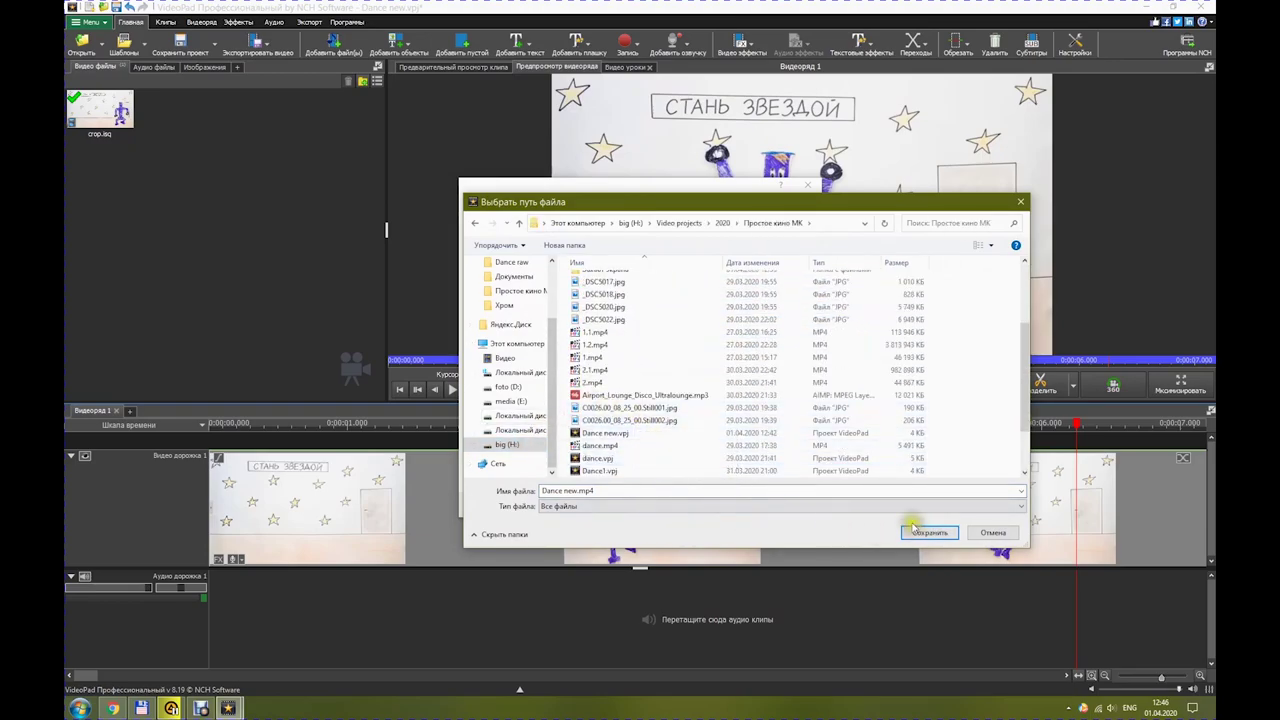
{"action": "left_click", "coordinate": [929, 532]}
Apply the HD 1080p export preset and set the frame rate to a constant 24 fps.
{"action": "left_click", "coordinate": [638, 318]}
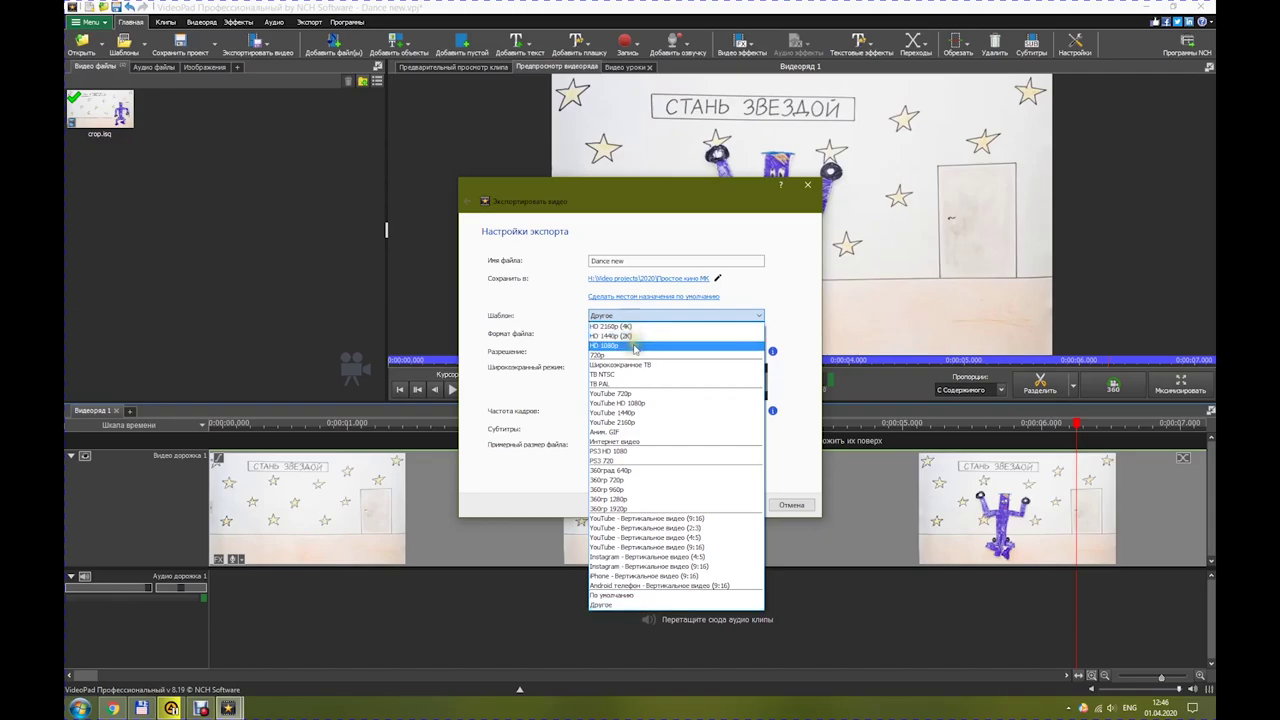
{"action": "left_click", "coordinate": [636, 345]}
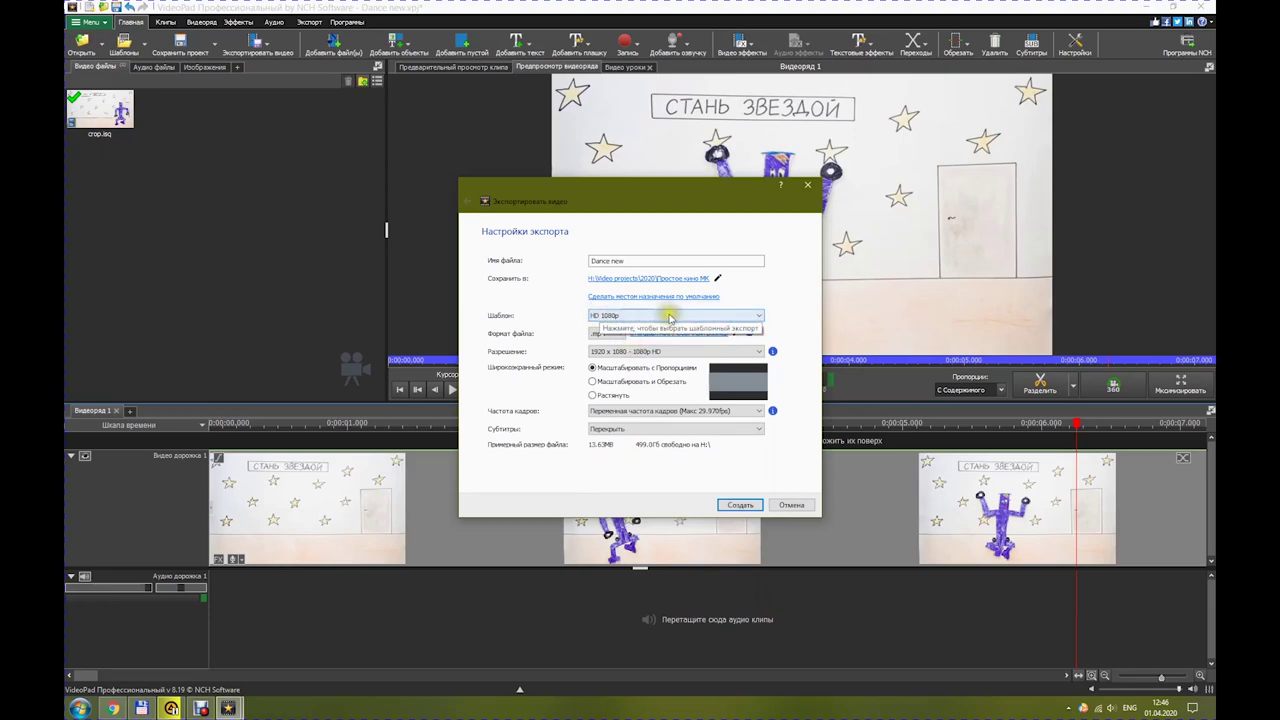
{"action": "left_click", "coordinate": [645, 410]}
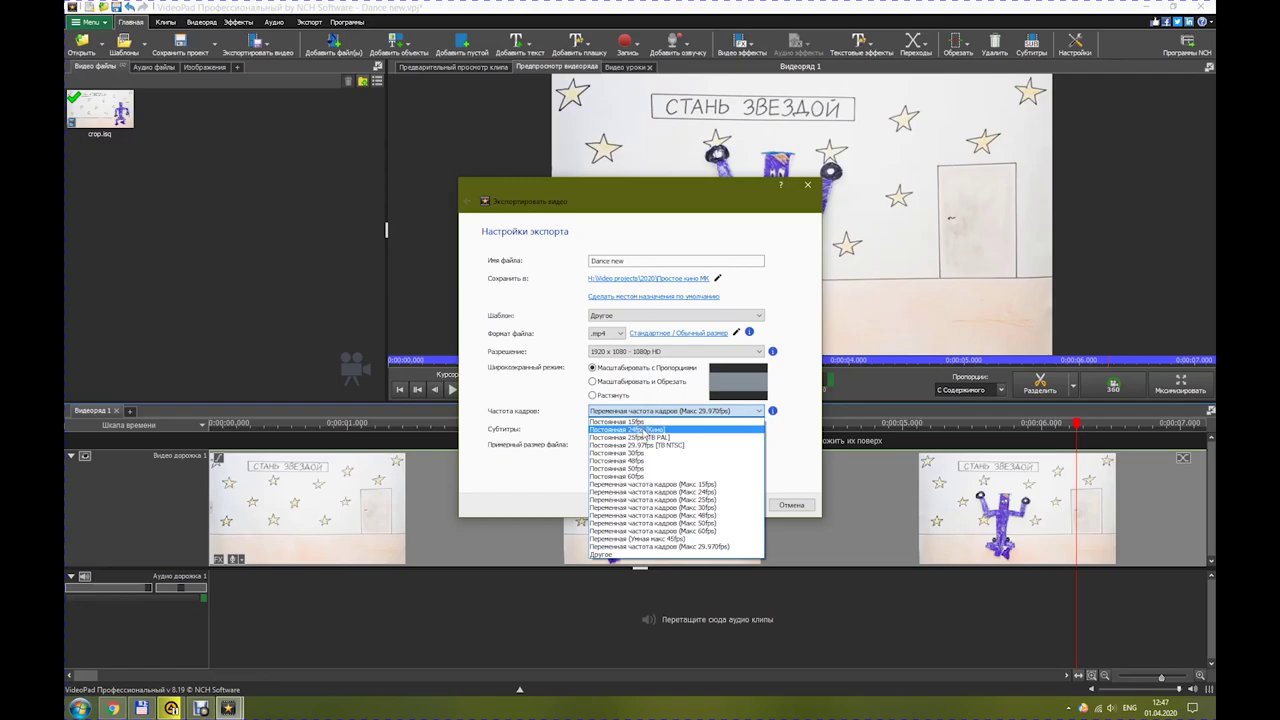
{"action": "left_click", "coordinate": [646, 430]}
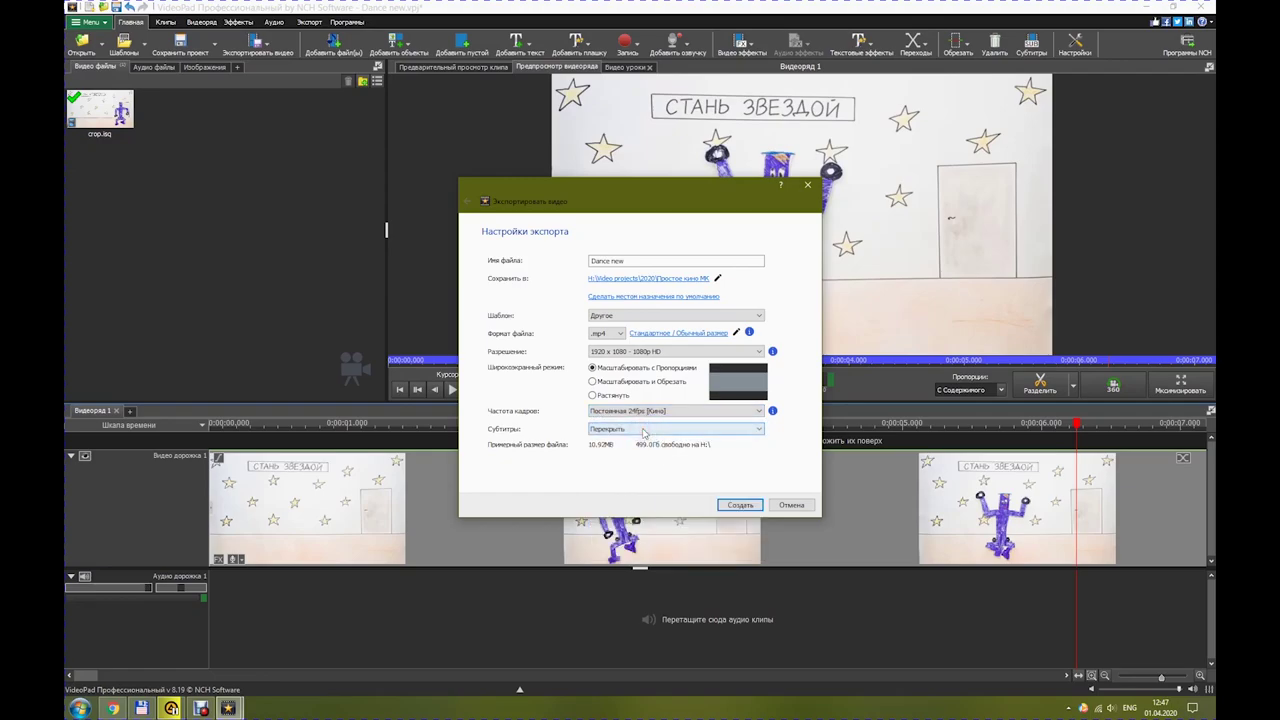
Create the video file and play the exported Dance new.mp4 from the export queue.
{"action": "left_click", "coordinate": [752, 506]}
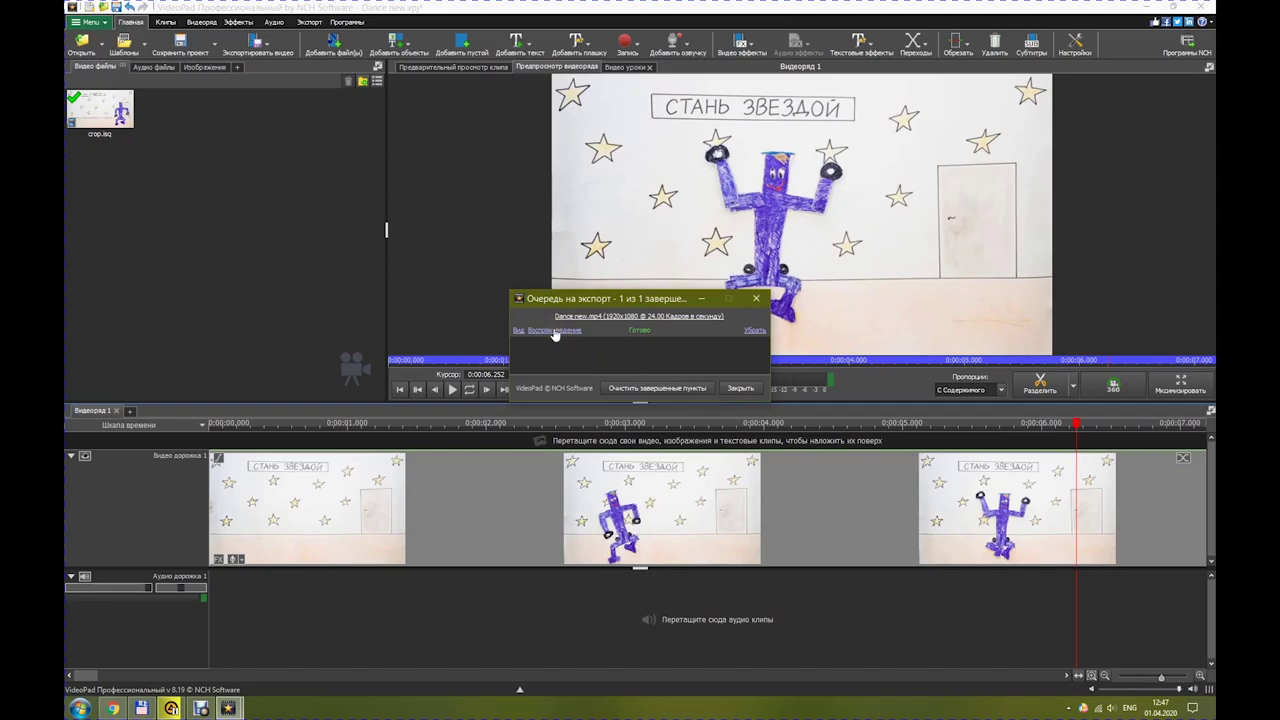
{"action": "left_click", "coordinate": [555, 331]}
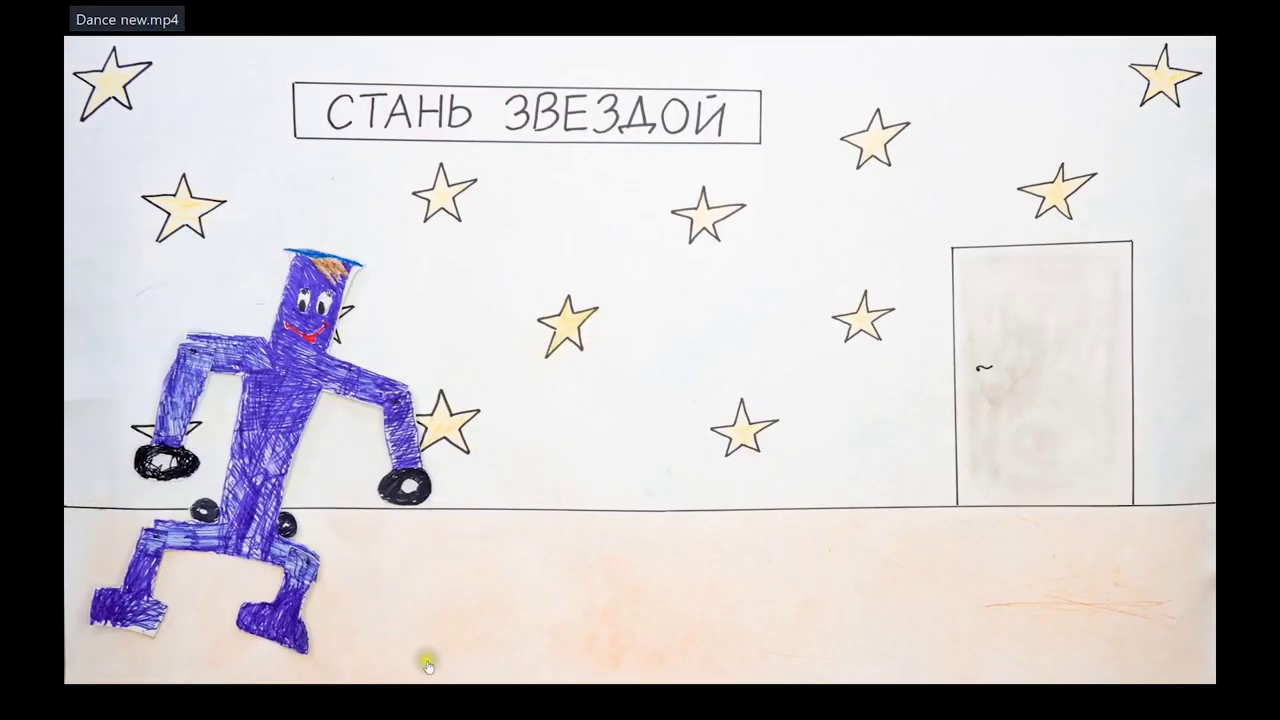
{"action": "key", "text": "space"}
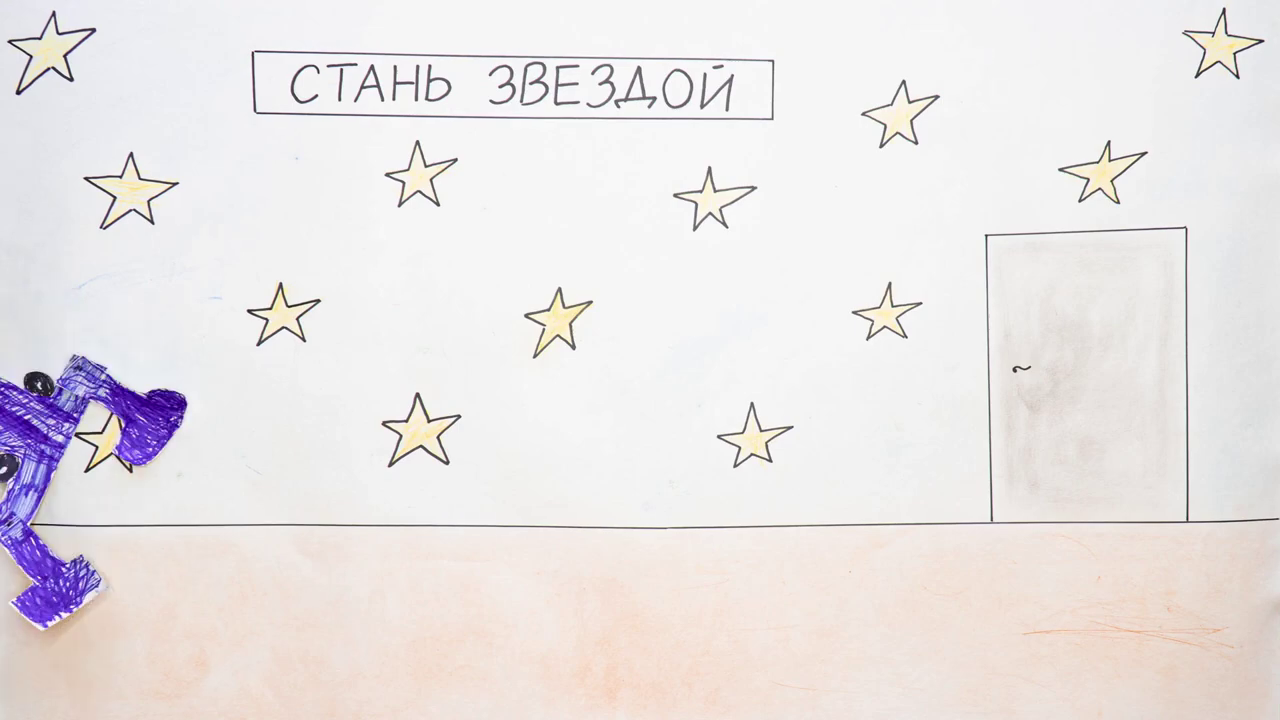